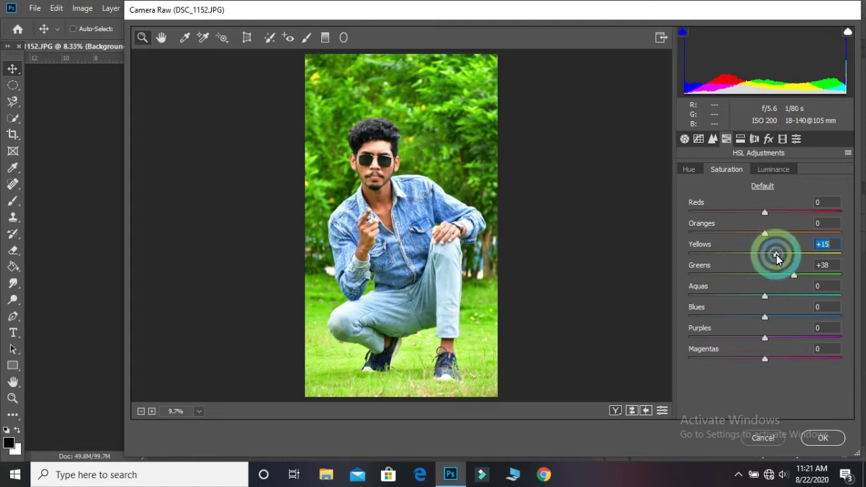
Set the HSL luminance of the greens to -34 and the yellows to -15
click(770, 139)
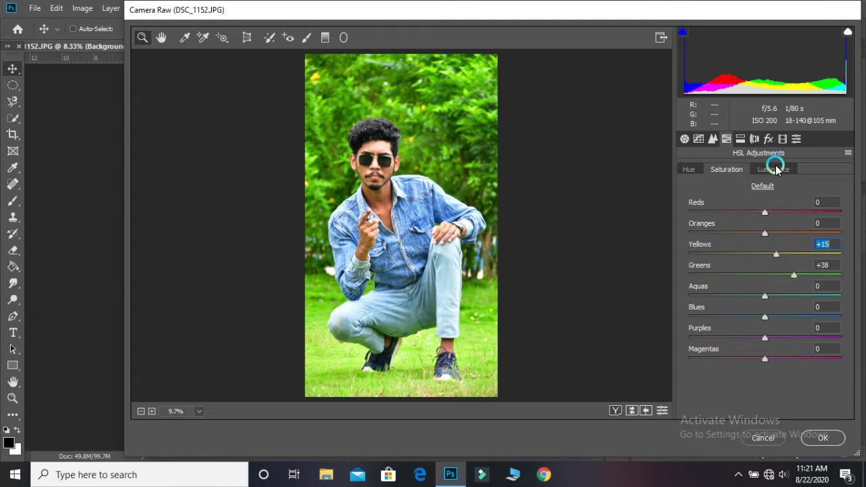
click(776, 169)
click(763, 231)
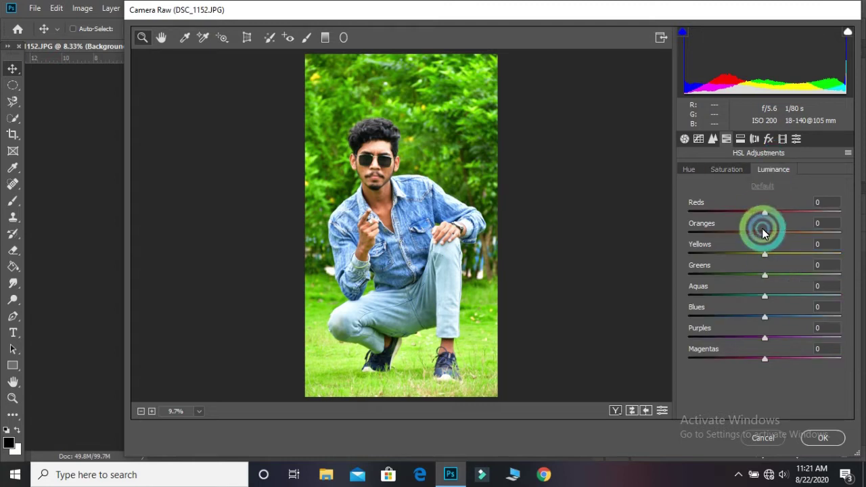
click(739, 275)
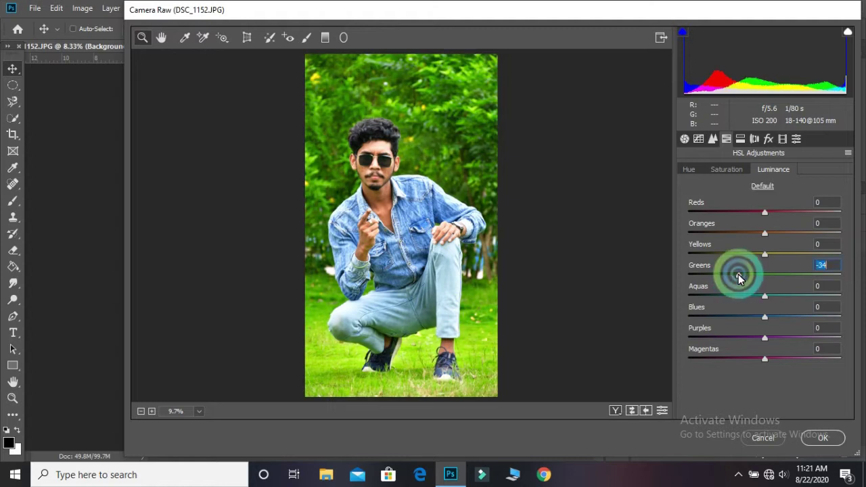
drag(750, 255, 753, 255)
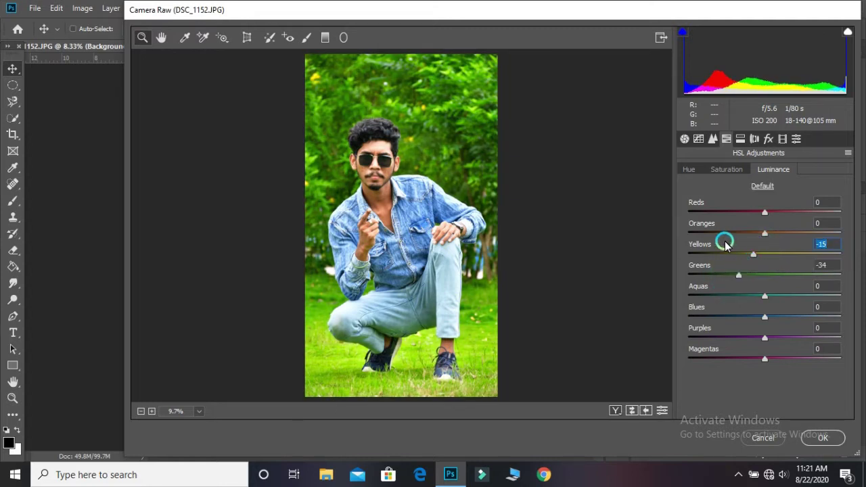
Set the greens hue to +45 and apply the Camera Raw adjustments after comparing the before and after views
click(686, 169)
drag(766, 279, 800, 285)
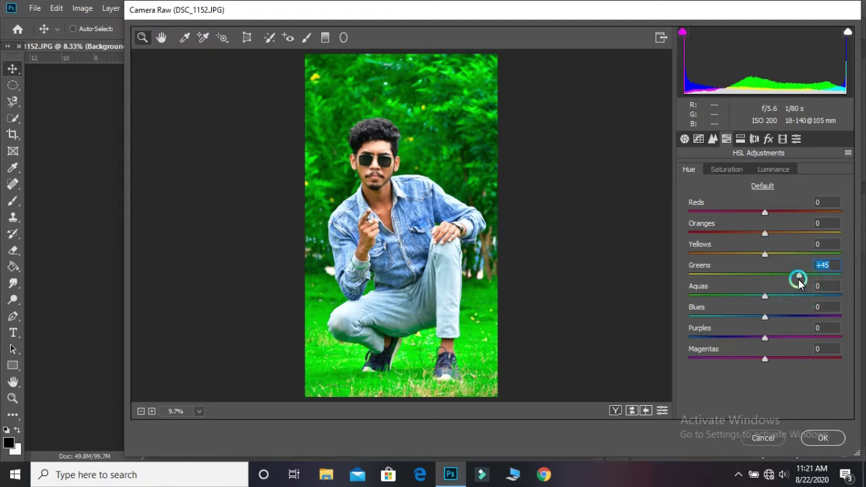
click(718, 169)
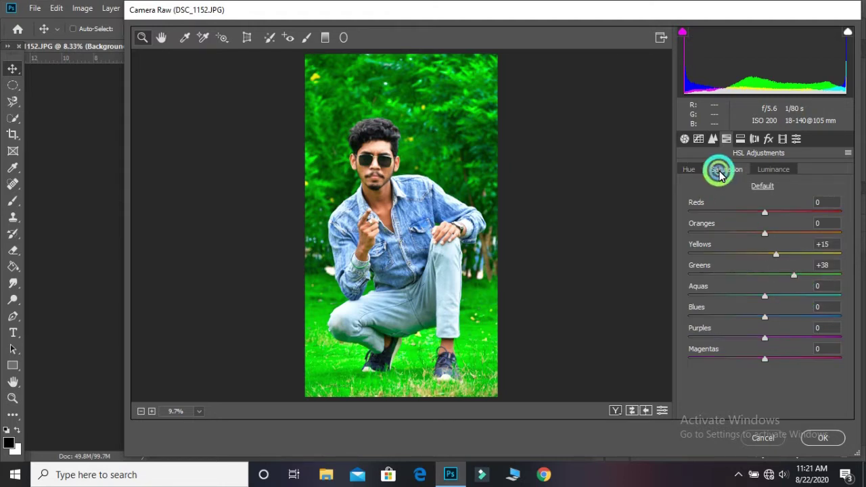
click(771, 170)
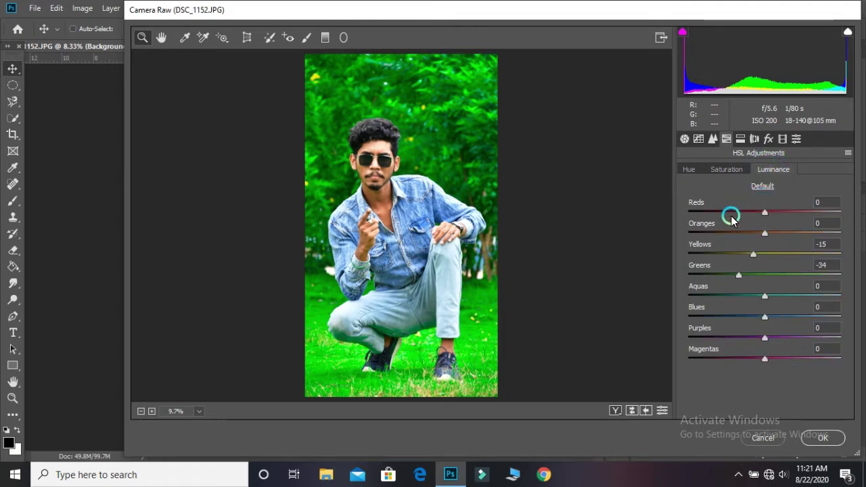
click(616, 410)
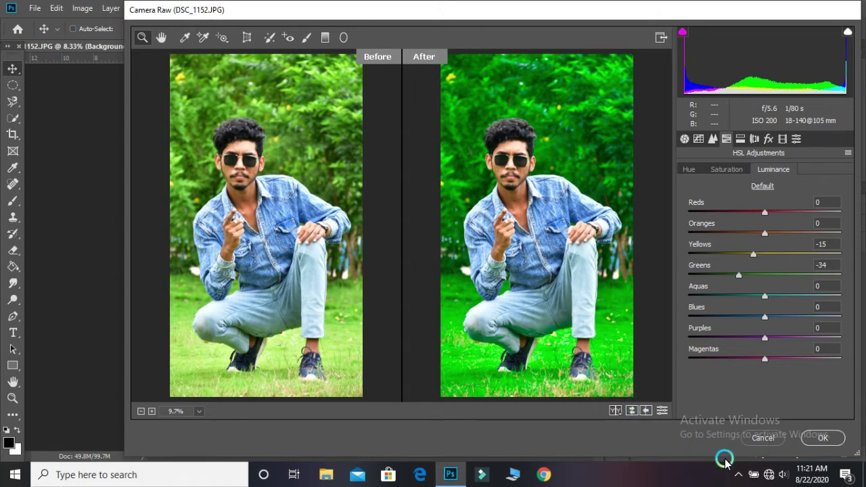
click(821, 437)
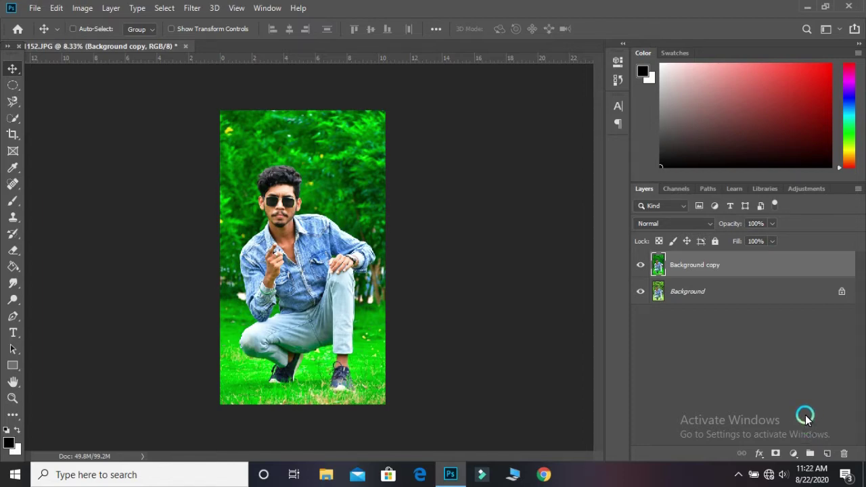
Duplicate the Background copy layer, keeping the suggested name
right_click(796, 263)
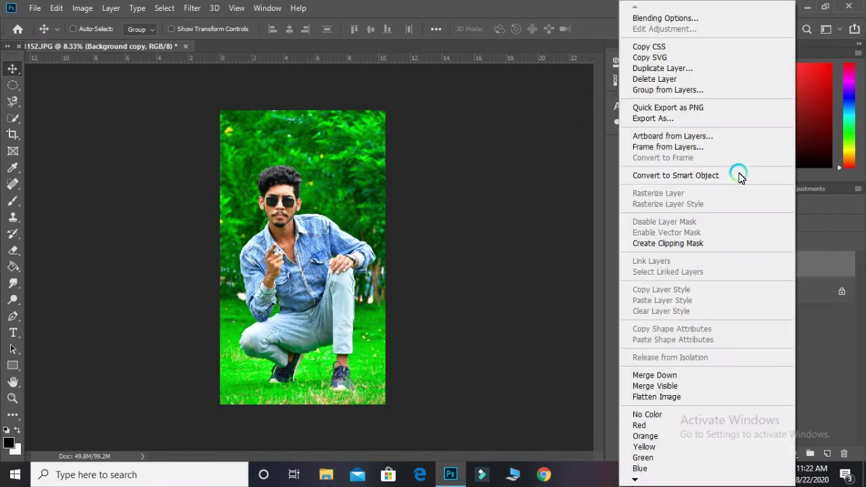
click(729, 68)
click(536, 119)
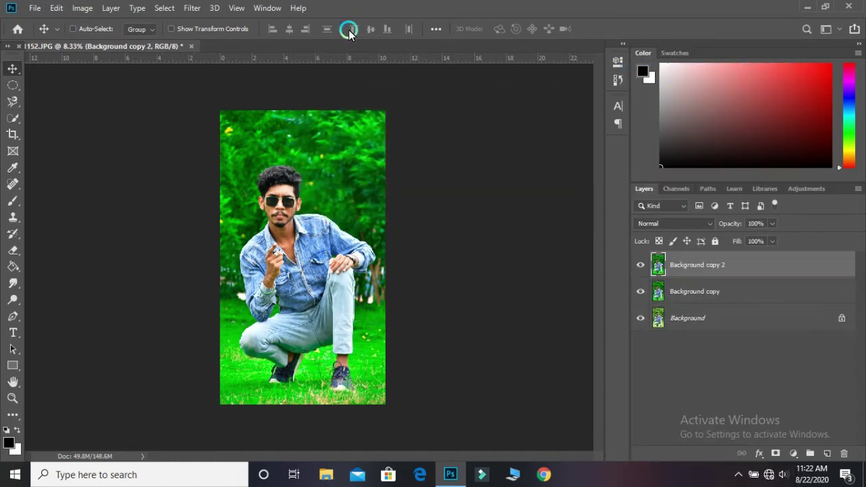
Open the duplicated layer in the Camera Raw Filter and set Temperature to -9 and Shadows to +40
click(195, 7)
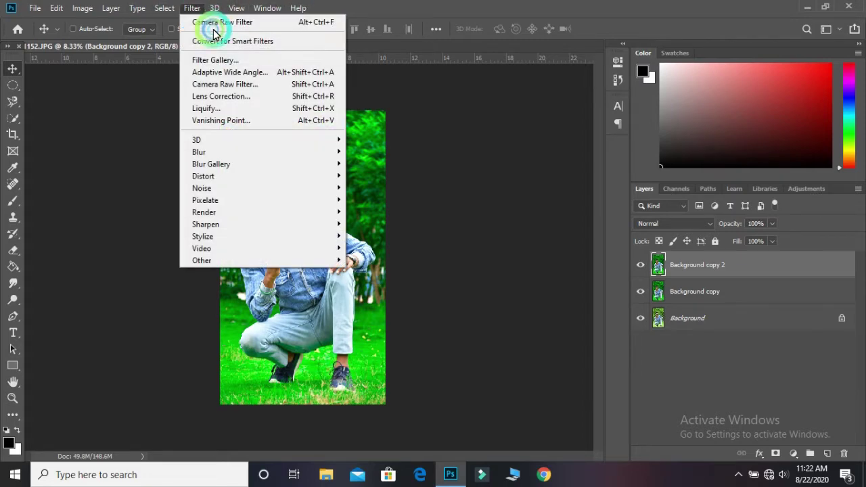
click(225, 84)
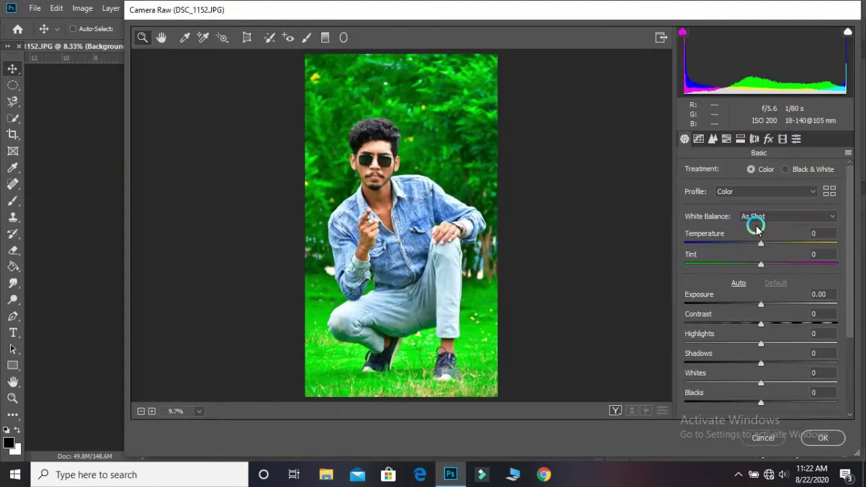
click(763, 238)
mouse_move(761, 247)
mouse_down()
mouse_move(751, 245)
mouse_move(755, 254)
mouse_up()
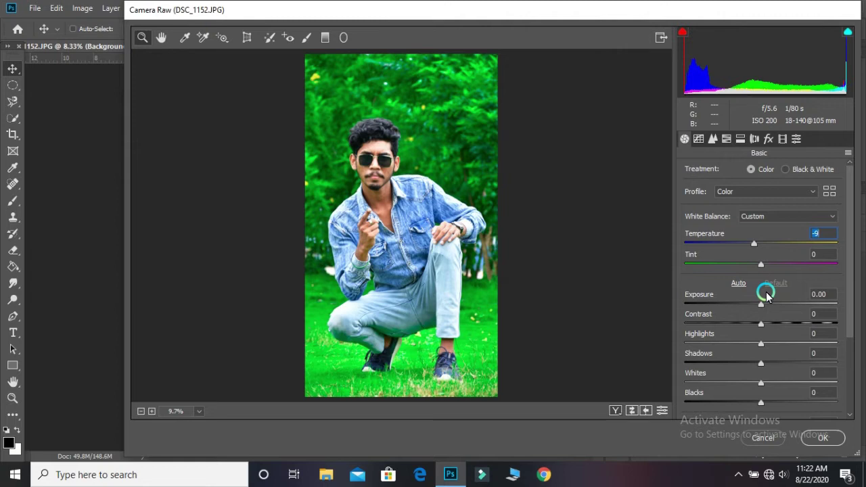
drag(848, 332, 849, 364)
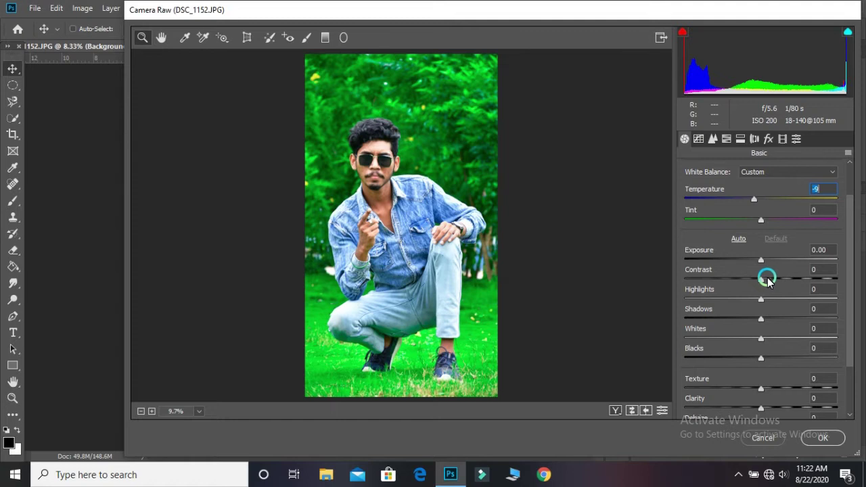
drag(758, 320, 792, 322)
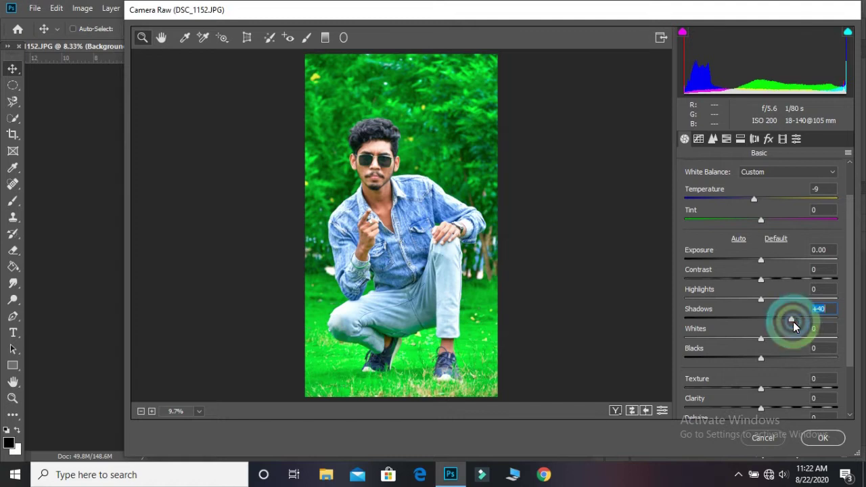
Set the parametric tone curve to Highlights -9, Lights +2 and Darks -38
click(698, 139)
drag(760, 411, 755, 366)
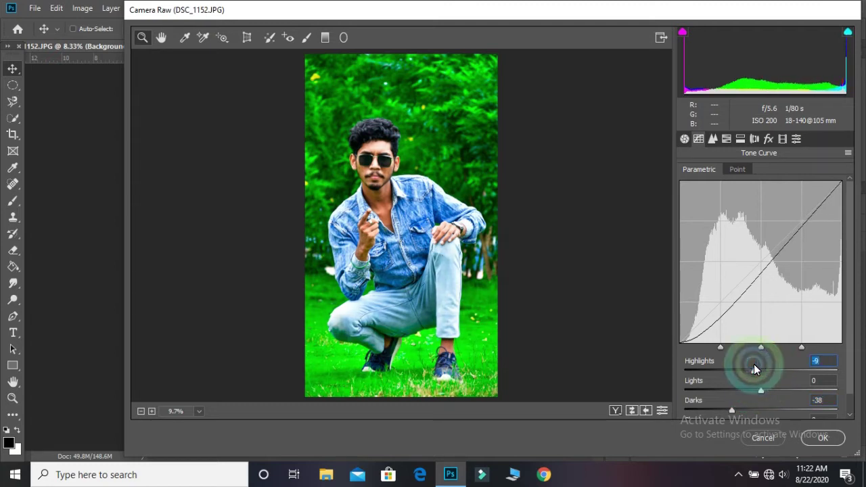
mouse_move(756, 386)
mouse_down()
mouse_move(744, 388)
mouse_move(762, 391)
mouse_up()
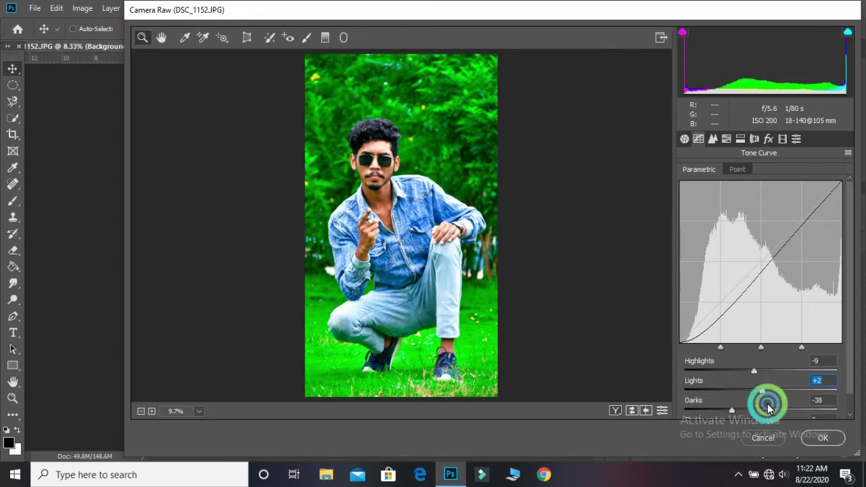
Shift the HSL hues to Oranges +33, Greens +100 and Aquas +36
click(740, 139)
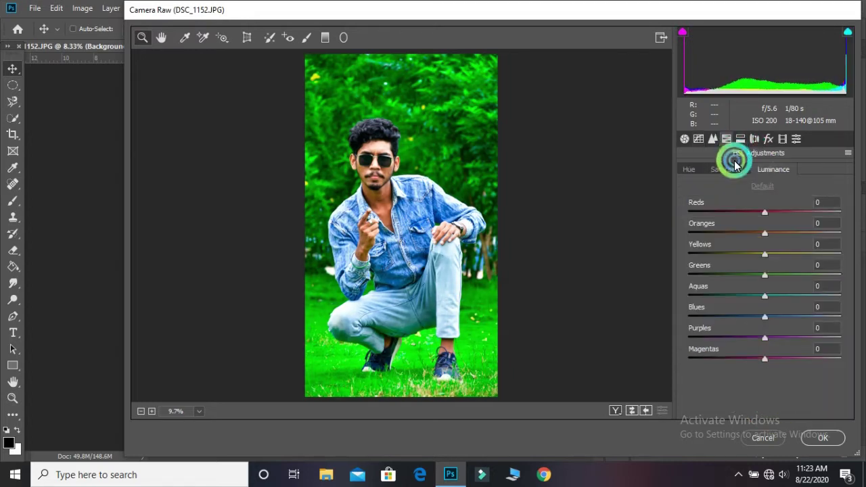
click(694, 168)
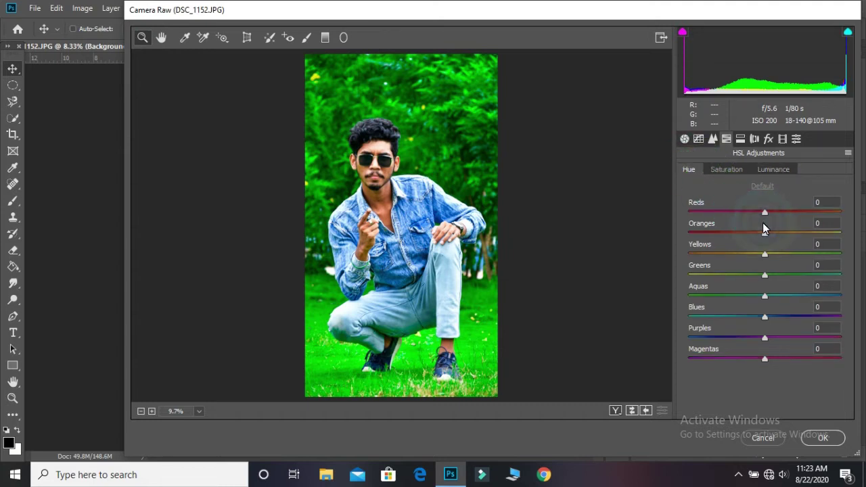
drag(766, 238, 789, 238)
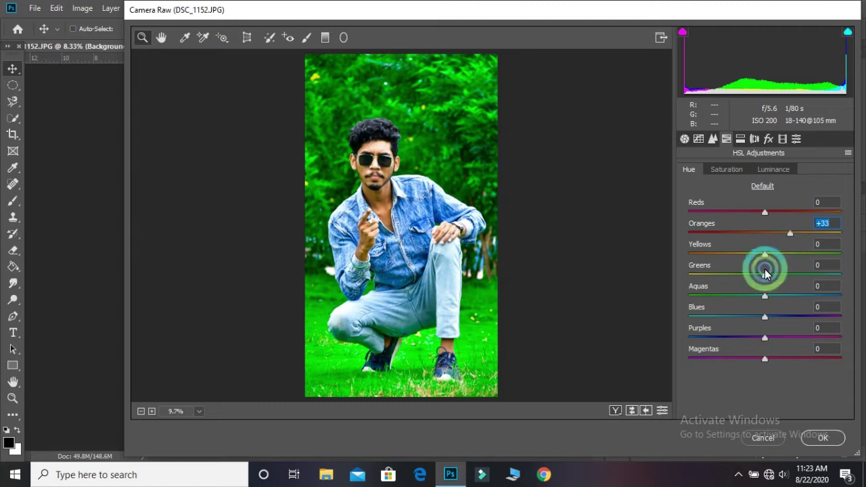
drag(764, 276, 860, 287)
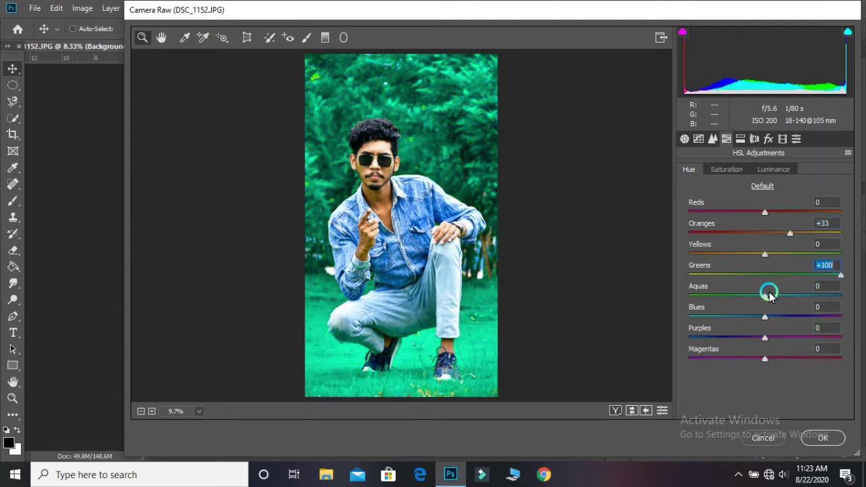
drag(769, 295, 790, 301)
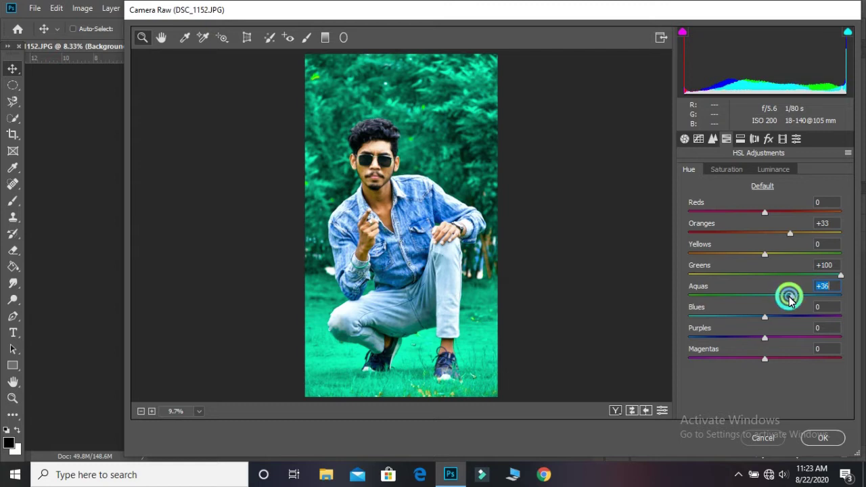
Set the HSL saturation to Oranges +52, Greens -81 and Aquas -44
click(728, 169)
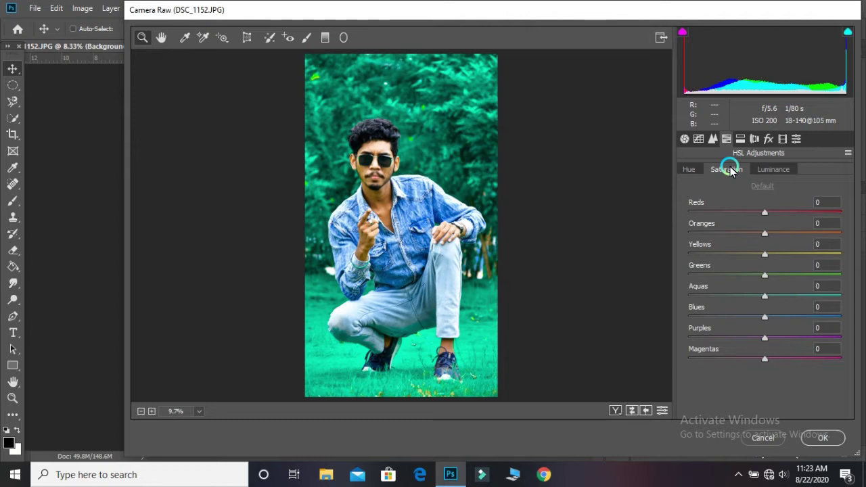
click(759, 228)
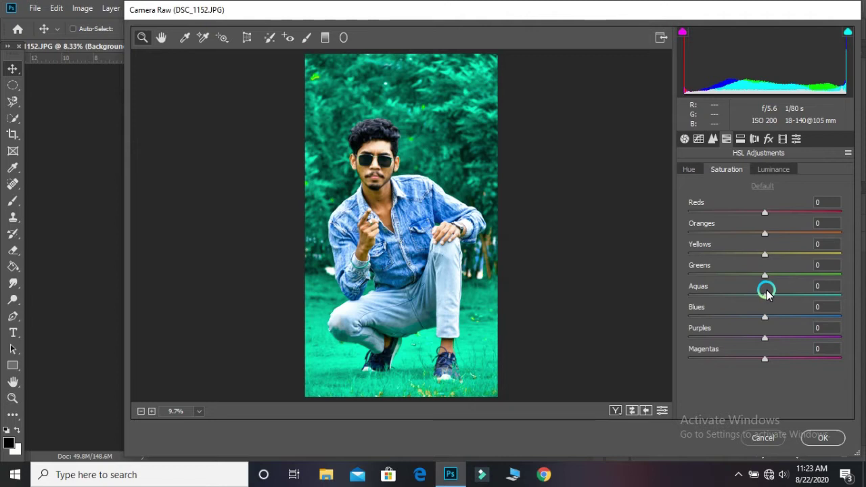
drag(768, 238, 808, 241)
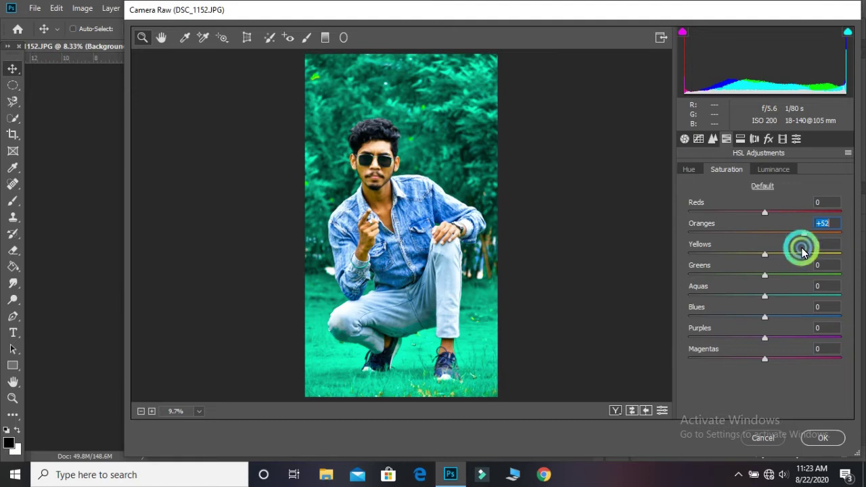
click(703, 276)
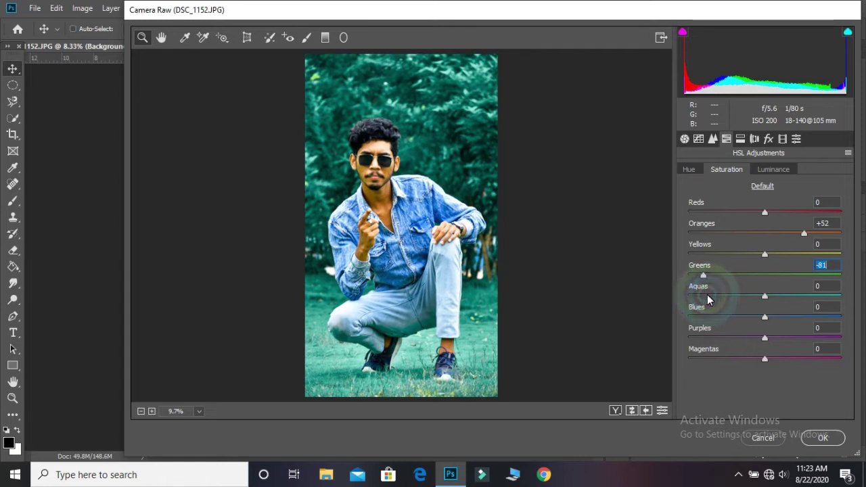
click(706, 294)
drag(715, 298, 736, 294)
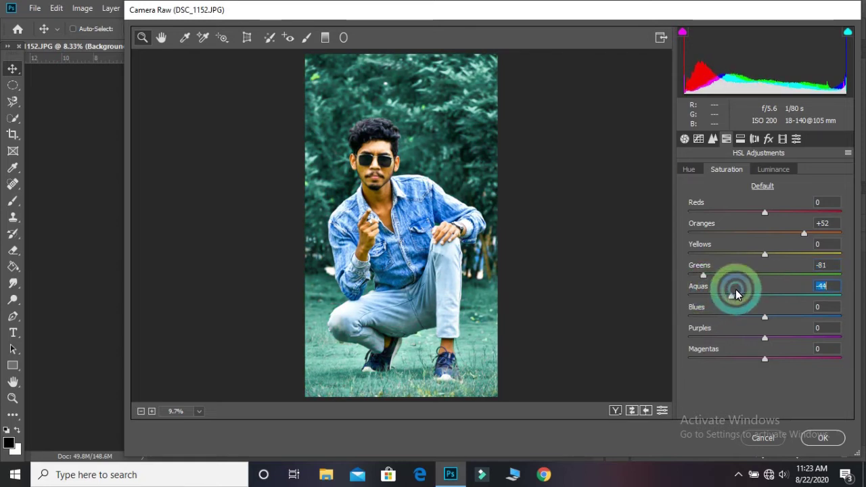
Lower the HSL luminance of the yellows to -12 and the greens to -14
click(782, 169)
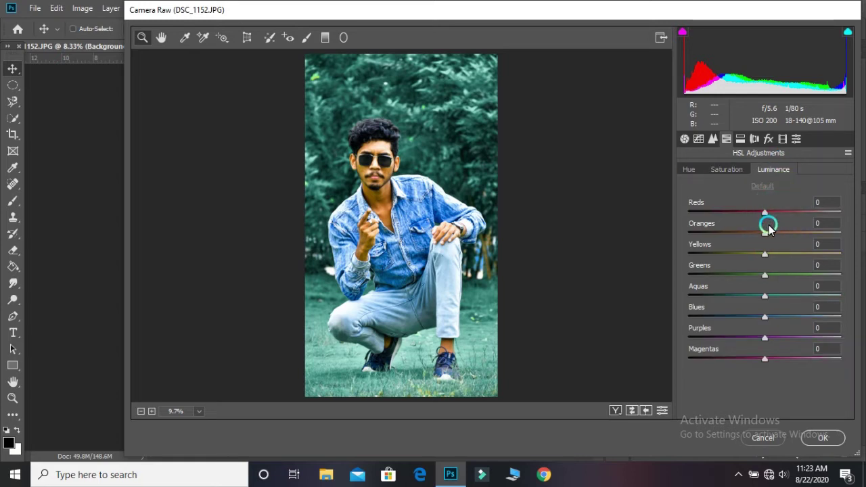
mouse_move(763, 251)
mouse_down()
mouse_move(773, 232)
mouse_move(783, 236)
mouse_move(763, 244)
mouse_move(758, 275)
mouse_move(742, 278)
mouse_move(763, 269)
mouse_move(763, 258)
mouse_move(740, 259)
mouse_move(763, 264)
mouse_move(746, 253)
mouse_move(753, 258)
mouse_up()
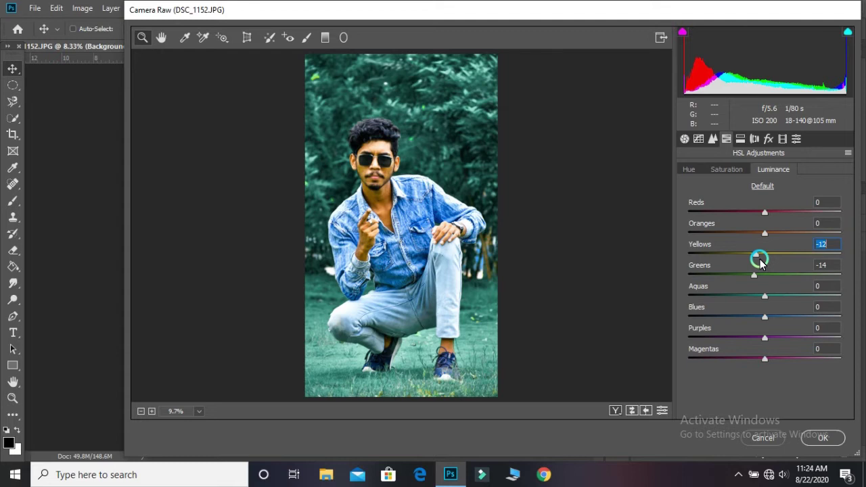
Add a lens vignette with Amount -58 and Midpoint 0
click(740, 140)
click(755, 139)
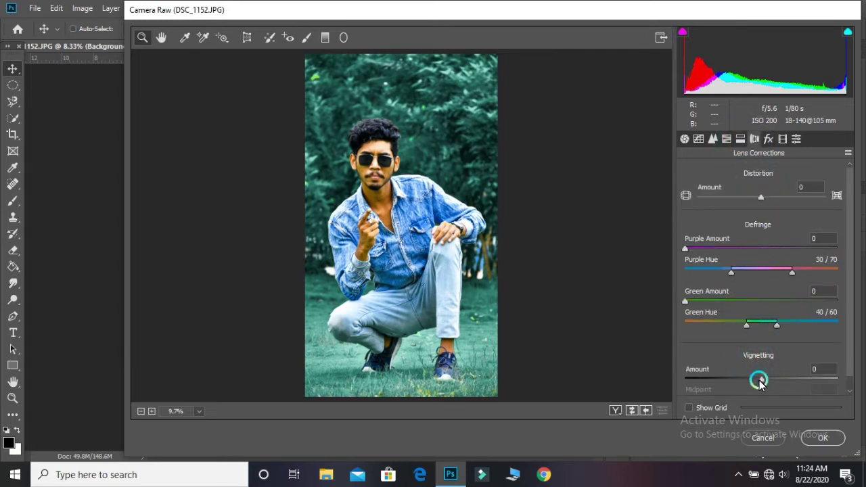
drag(758, 380, 715, 382)
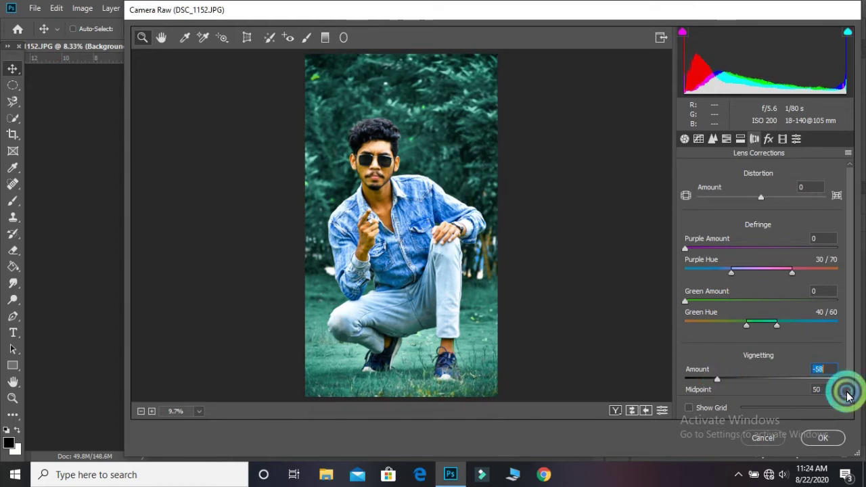
scroll(849, 384, down, 1)
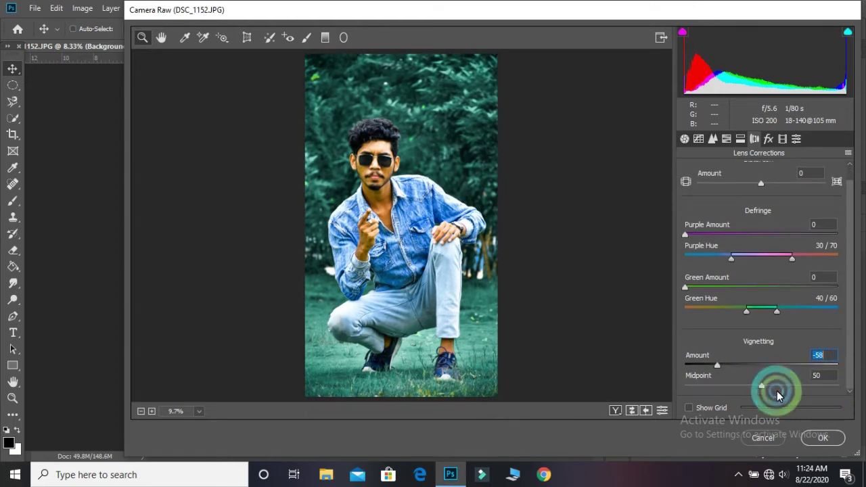
drag(757, 386, 677, 398)
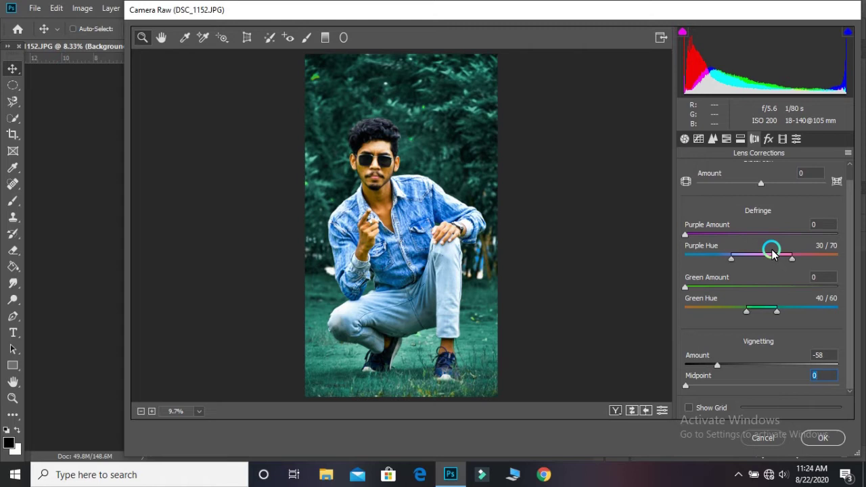
Calibrate the Blue Primary to Hue -100 and Saturation -100
click(781, 138)
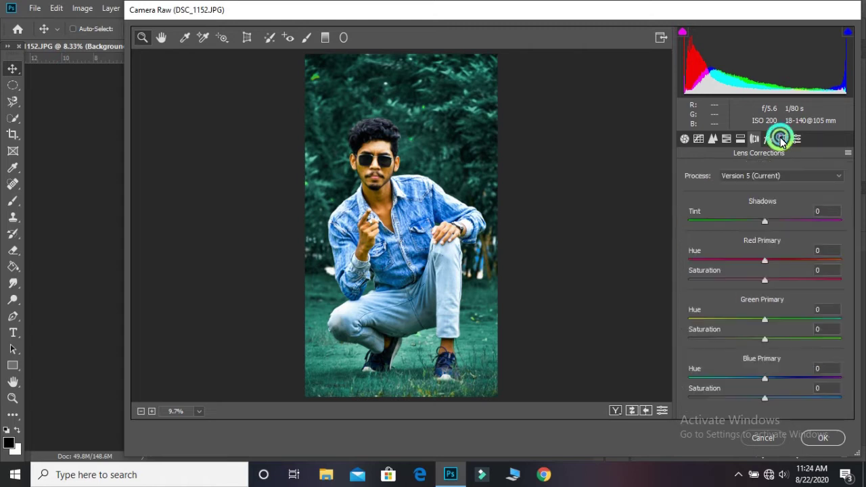
drag(761, 374, 653, 382)
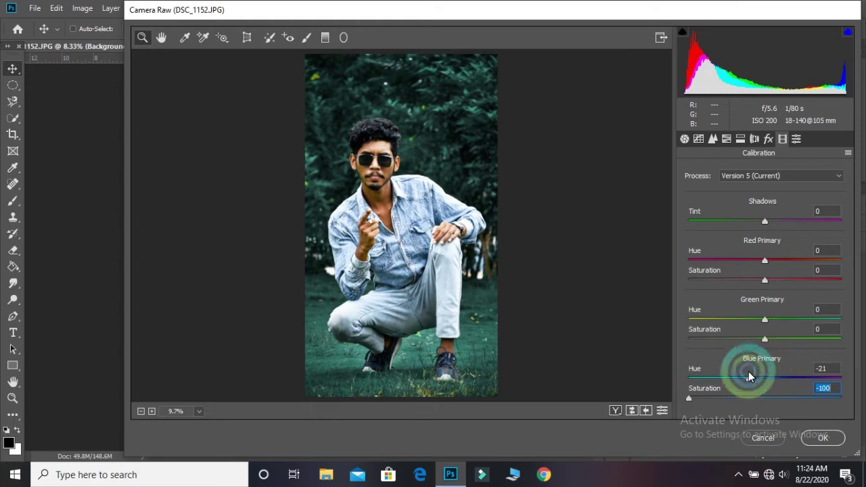
mouse_move(748, 377)
mouse_down()
mouse_move(835, 376)
mouse_move(701, 365)
mouse_move(746, 368)
mouse_up()
drag(751, 371, 685, 369)
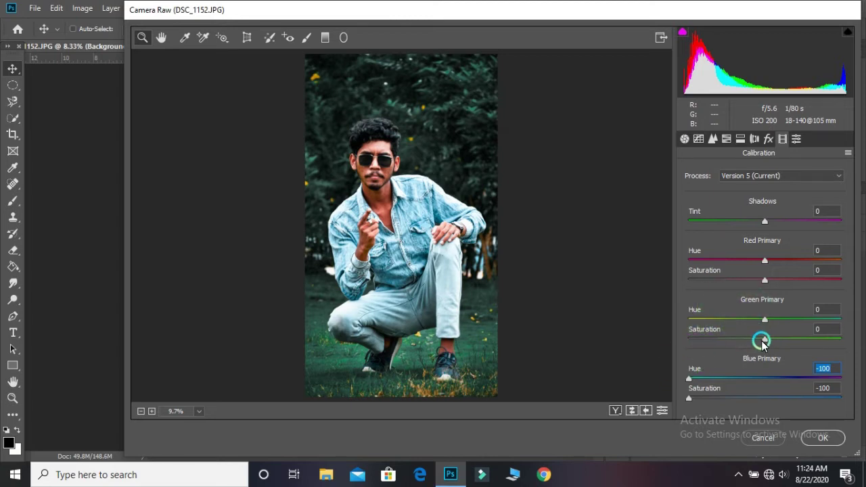
Set the calibration to Green Primary Saturation +20, Red Primary Hue +18 and Saturation -61, and Shadows Tint -33
mouse_move(762, 342)
mouse_down()
mouse_move(717, 338)
mouse_move(771, 342)
mouse_up()
drag(765, 277, 719, 284)
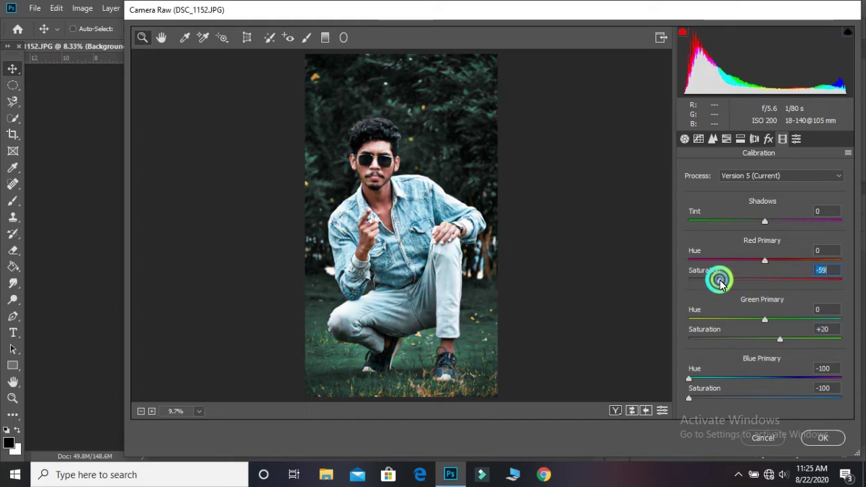
drag(763, 260, 741, 226)
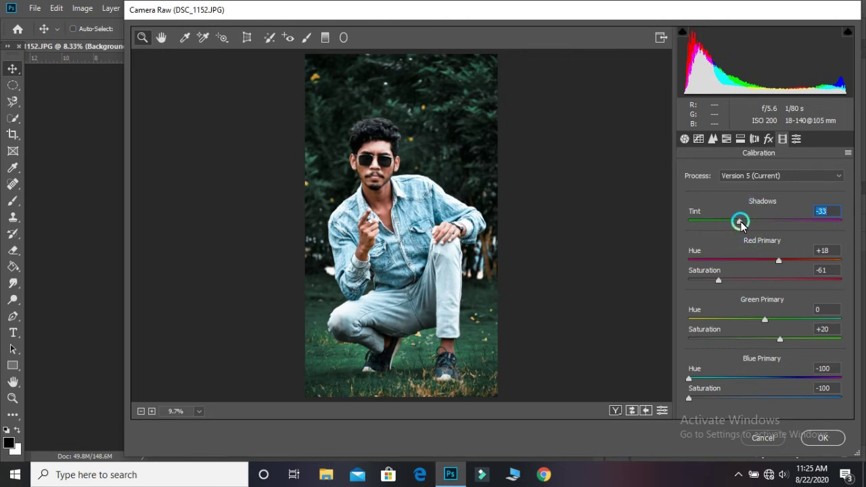
Apply the Camera Raw adjustments to the Background copy 2 layer
click(792, 139)
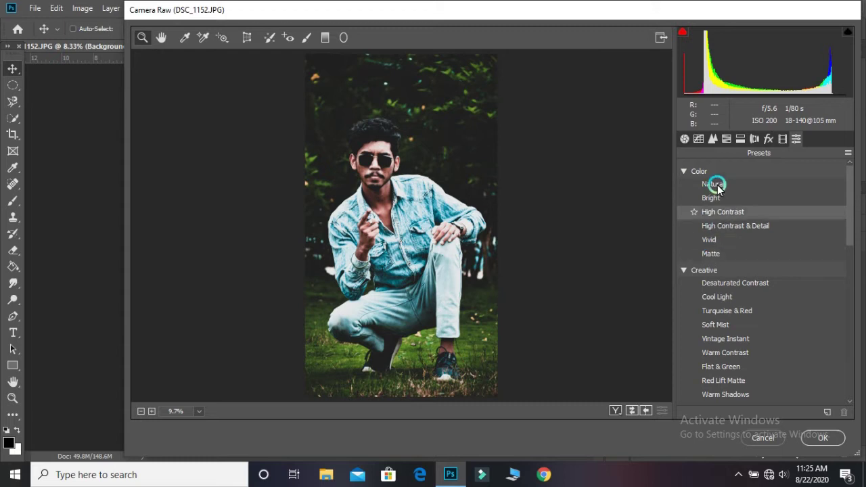
click(684, 139)
click(755, 259)
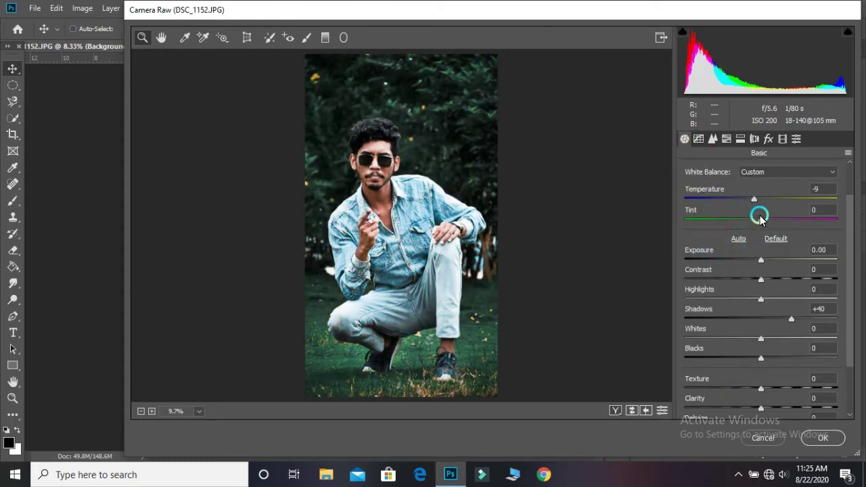
click(823, 438)
click(495, 347)
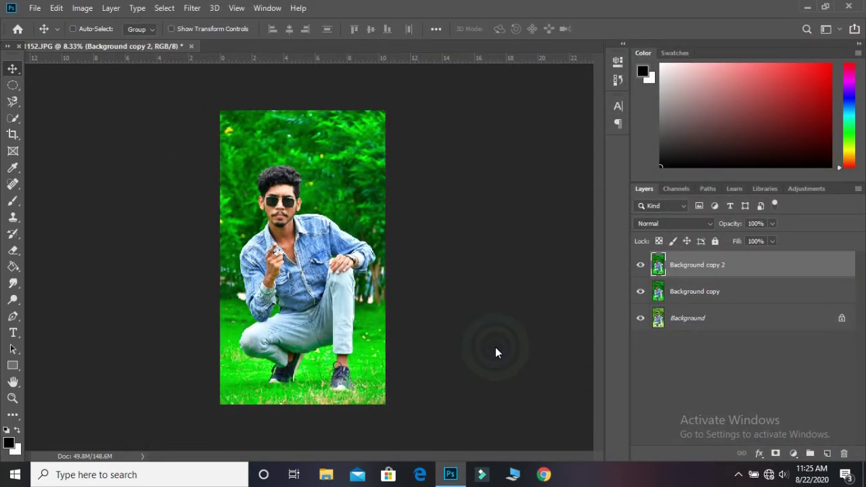
In a new Camera Raw pass, set HSL luminance to Reds +68, Oranges +21, Yellows -31, Greens +100, Aquas +100 and Blues -10
click(191, 8)
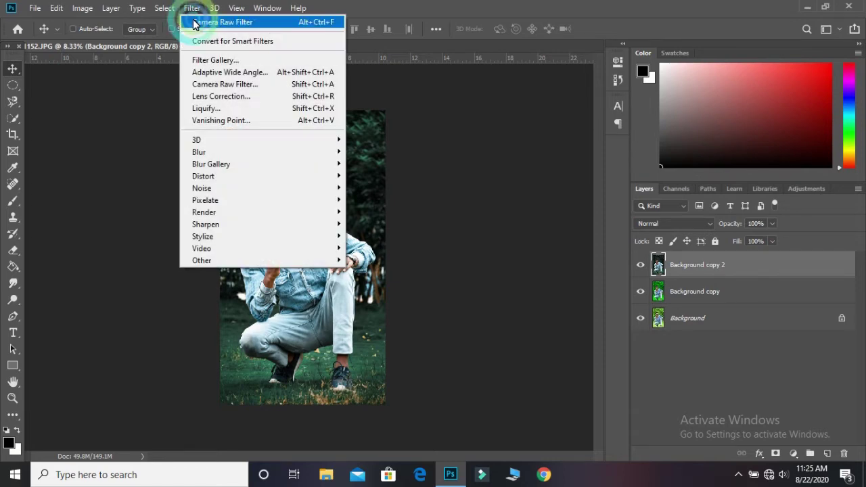
click(212, 84)
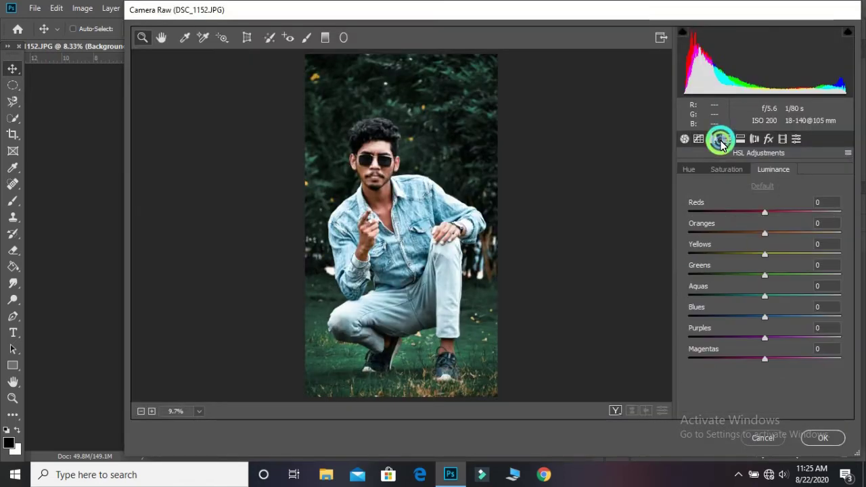
drag(761, 211, 815, 211)
drag(765, 232, 740, 252)
drag(765, 285, 847, 267)
drag(764, 295, 841, 303)
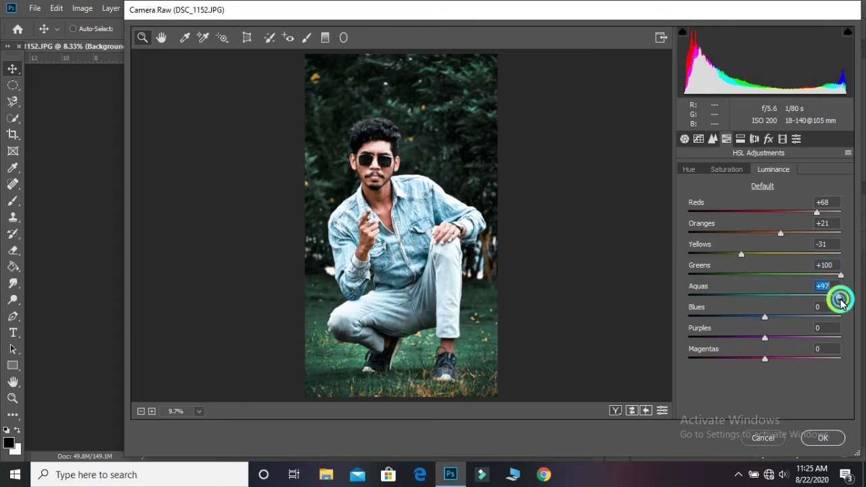
mouse_move(765, 317)
mouse_down()
mouse_move(808, 315)
mouse_move(739, 320)
mouse_move(710, 309)
mouse_move(762, 331)
mouse_up()
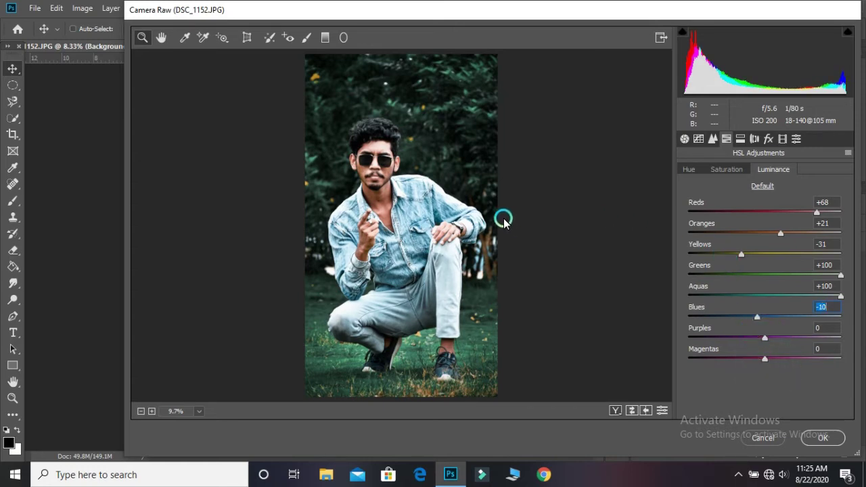
Add a post-crop vignette with Amount -17 and the Highlight Priority style
key(ctrl+plus)
key(ctrl+plus)
key(ctrl+plus)
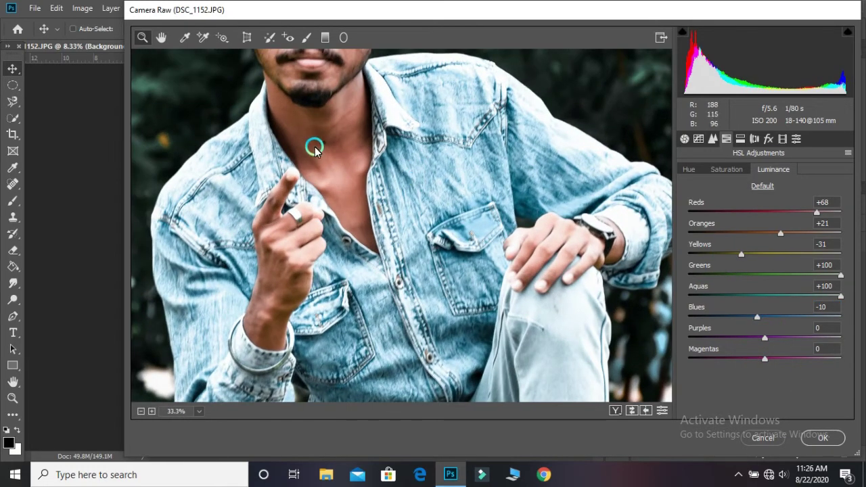
drag(307, 142, 321, 338)
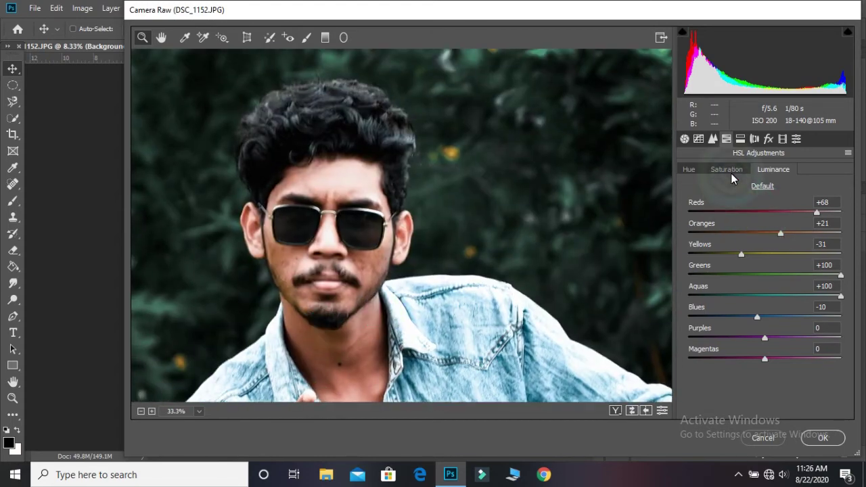
click(770, 143)
key(ctrl+minus)
key(ctrl+minus)
key(ctrl+minus)
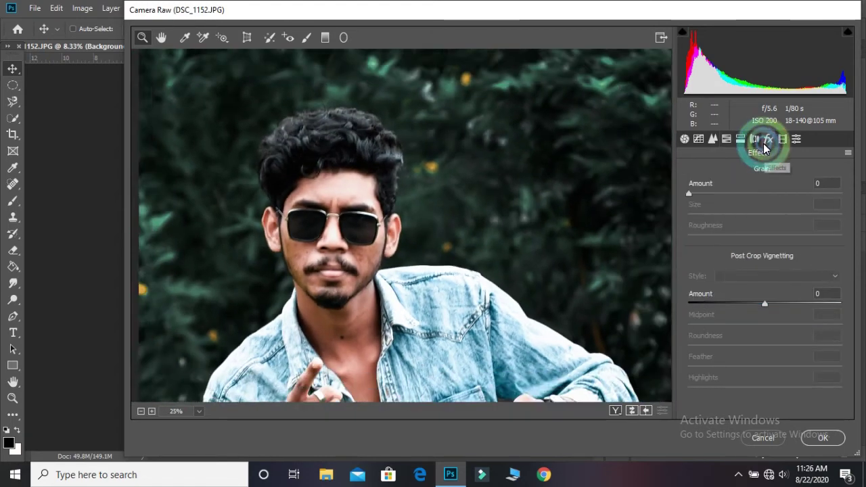
key(ctrl+minus)
key(ctrl+minus)
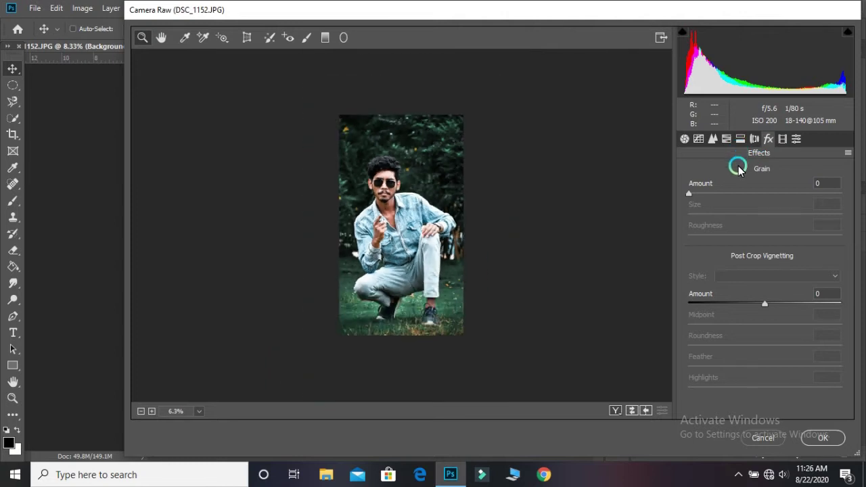
drag(763, 306, 750, 314)
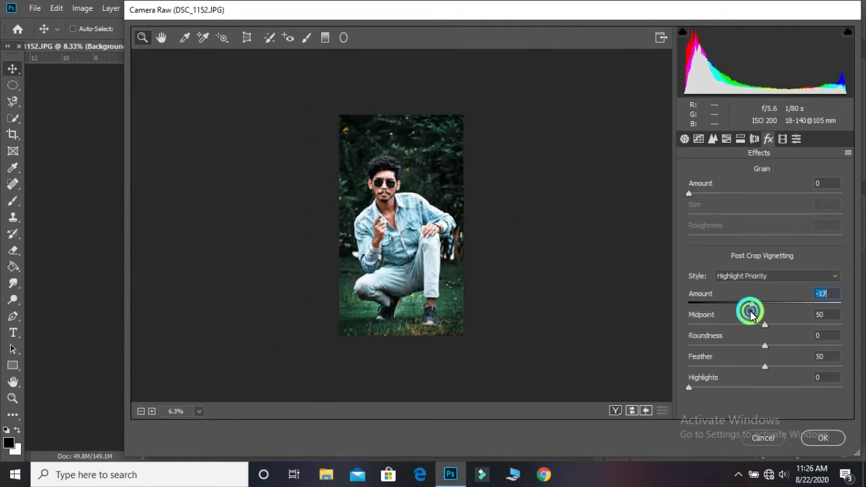
Try the Creative preset Warm Contrast on the portrait and check the face up close
click(786, 141)
click(794, 141)
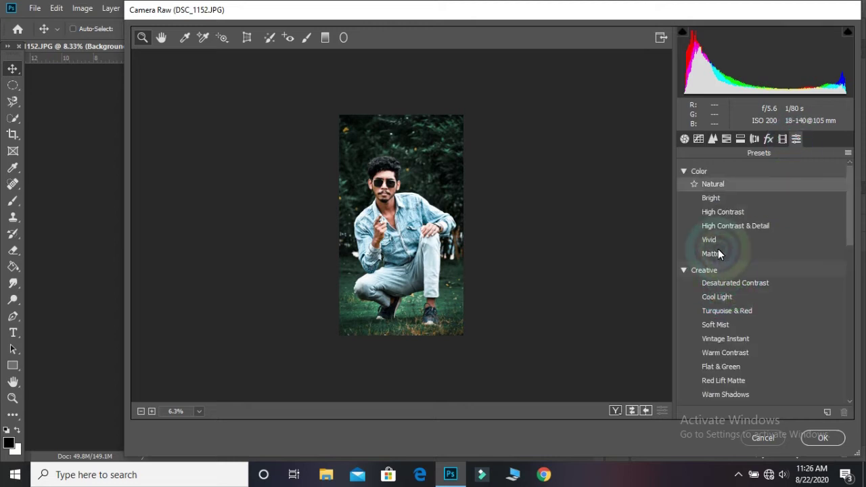
click(716, 352)
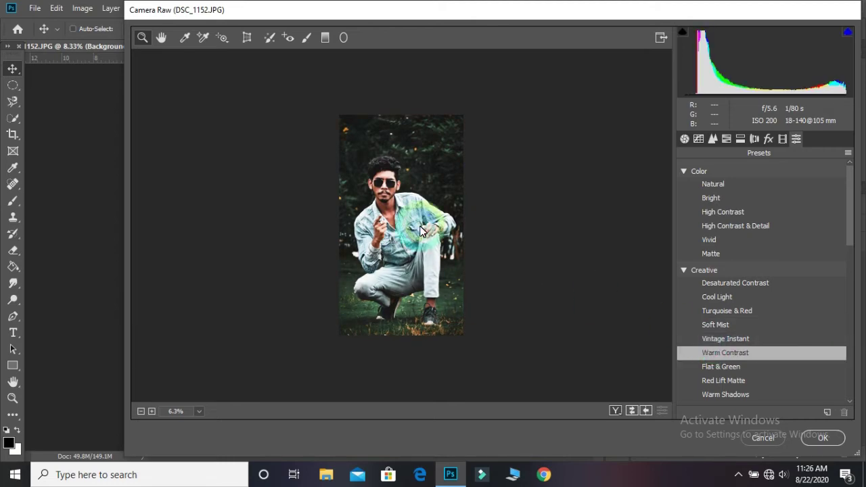
click(420, 229)
click(356, 171)
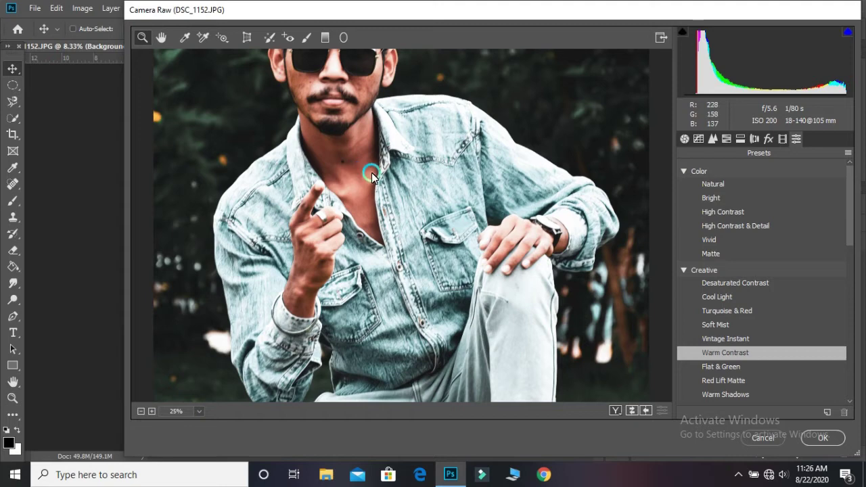
drag(372, 175, 365, 278)
Set the basic tones to Contrast -21, Shadows +42 and Exposure -0.10
click(684, 139)
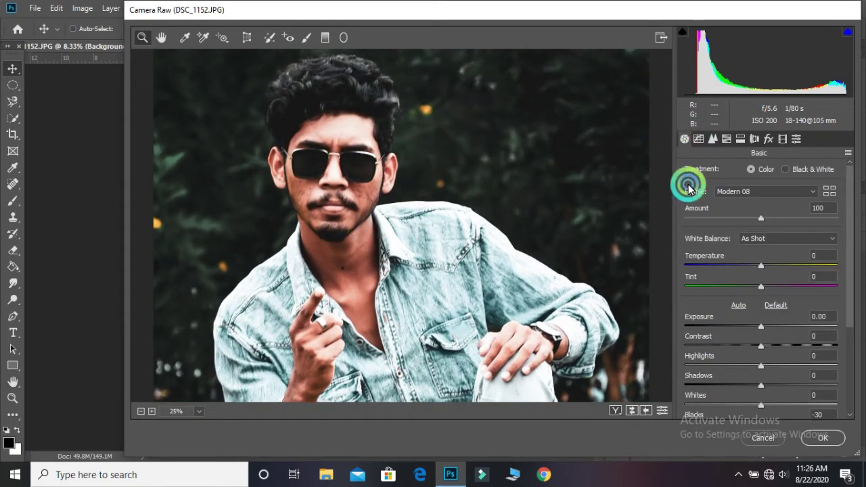
drag(760, 325, 743, 357)
key(ctrl+minus)
key(ctrl+minus)
key(ctrl+minus)
key(ctrl+minus)
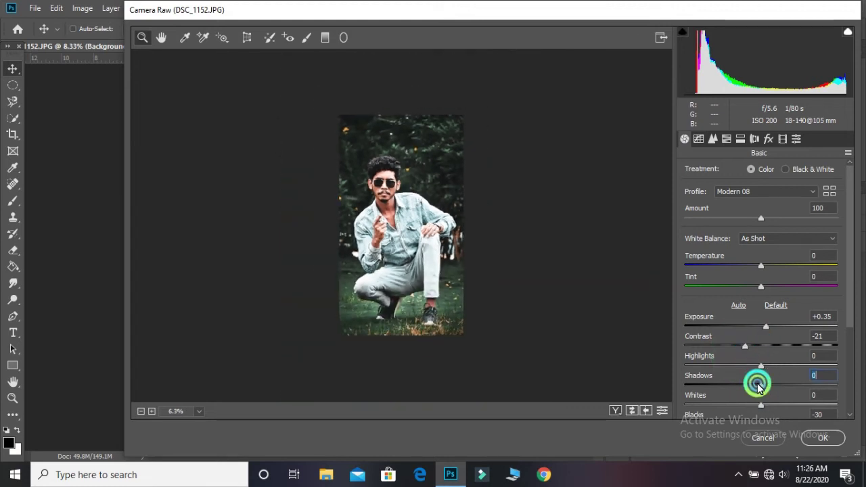
drag(757, 385, 791, 384)
drag(766, 331, 761, 329)
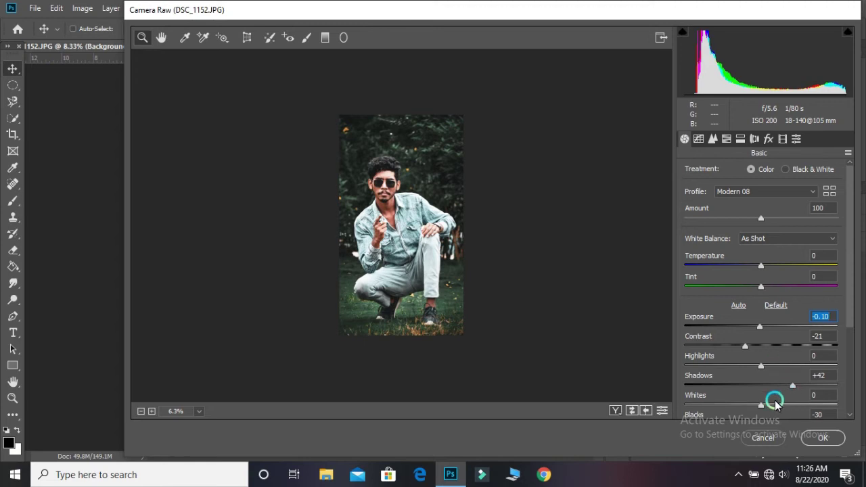
Undo the last Exposure and Shadows changes and close Camera Raw
key(ctrl+alt+z)
key(ctrl+alt+z)
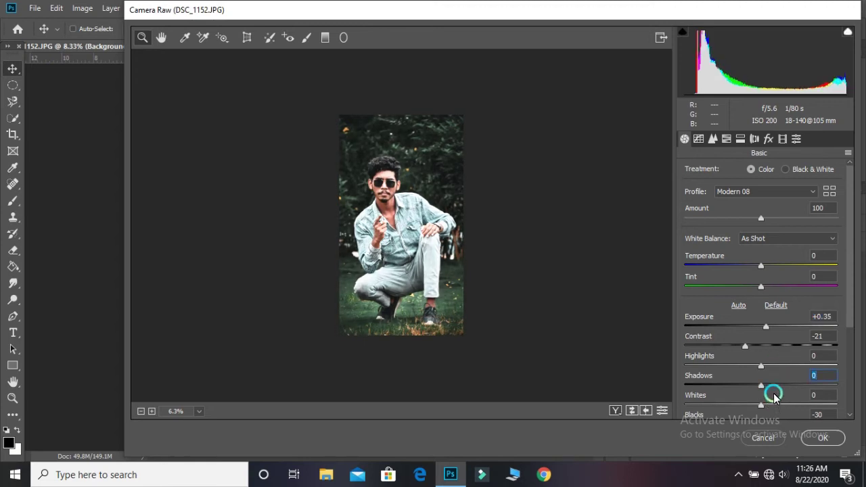
click(818, 438)
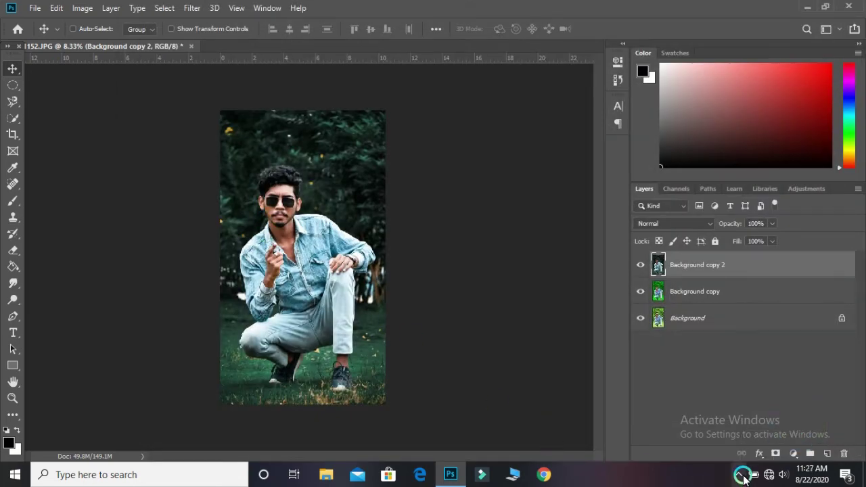
Reopen the Camera Raw Filter and set Clarity to +10, Texture to +2 and Vibrance to +52
click(207, 8)
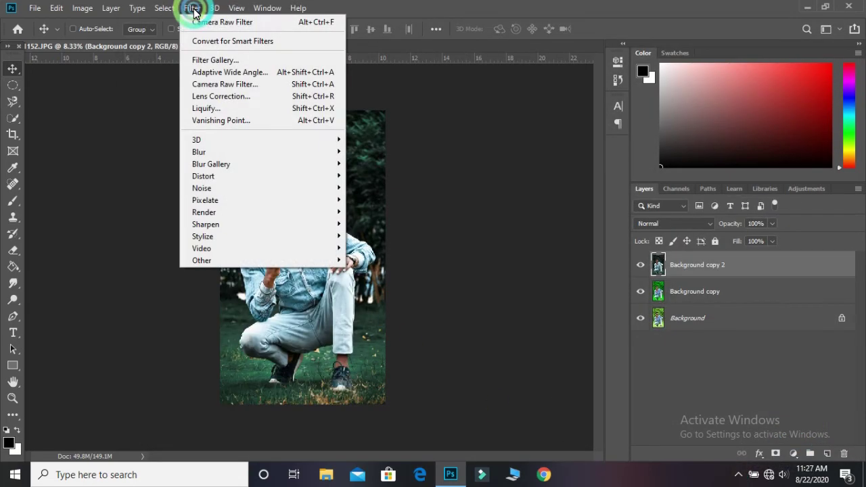
click(208, 84)
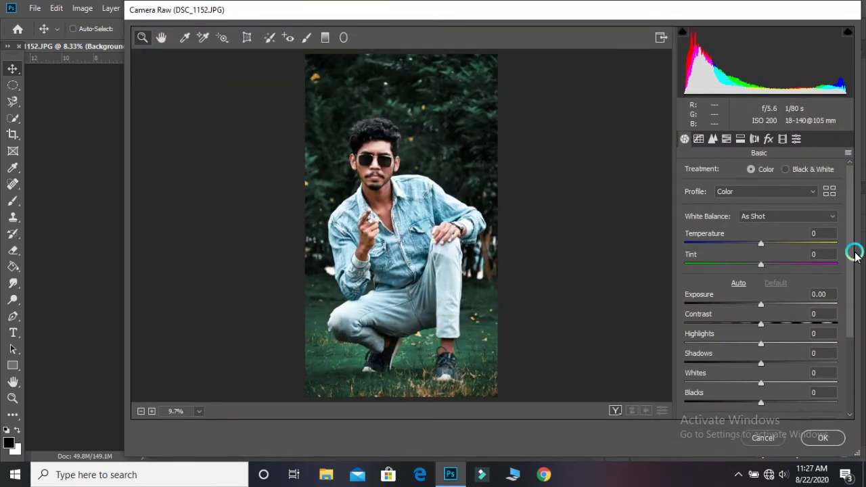
drag(846, 273, 846, 338)
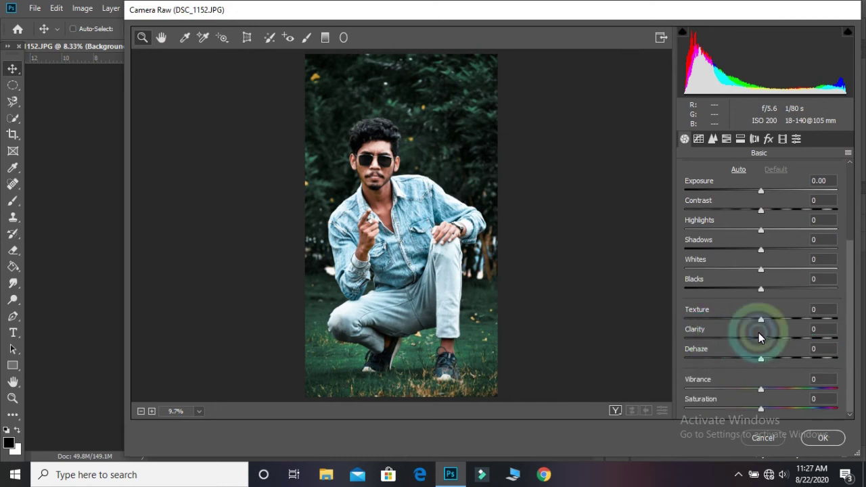
mouse_move(759, 338)
mouse_down()
mouse_move(791, 348)
mouse_move(765, 340)
mouse_move(783, 325)
mouse_move(834, 336)
mouse_move(686, 322)
mouse_move(721, 320)
mouse_move(768, 342)
mouse_up()
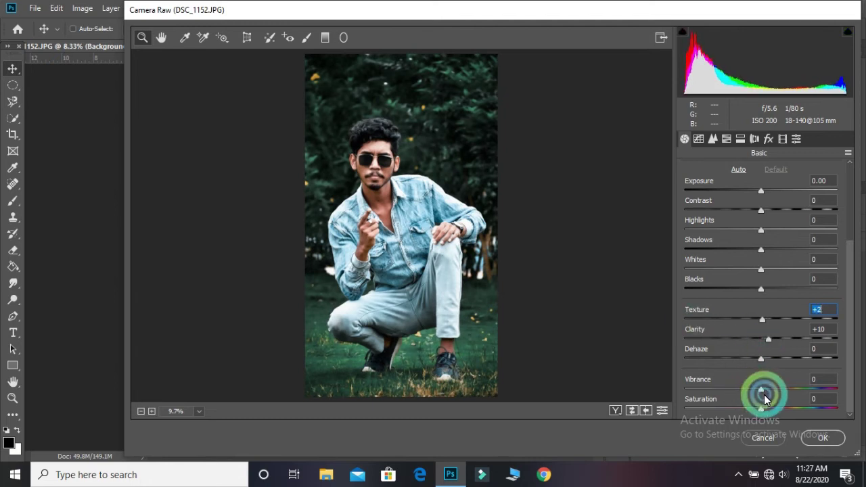
drag(758, 387, 790, 400)
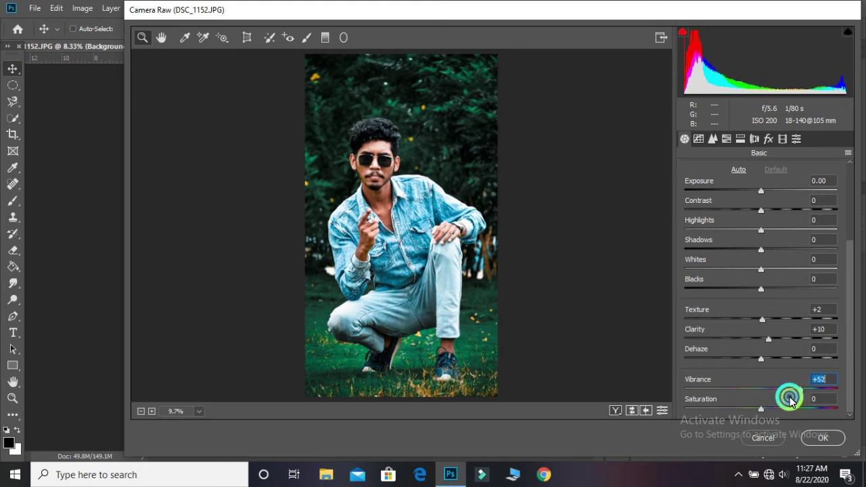
Set the HSL luminance to Yellows -13 and Greens -53, and the saturation to Aquas +28 and Blues +28
click(726, 138)
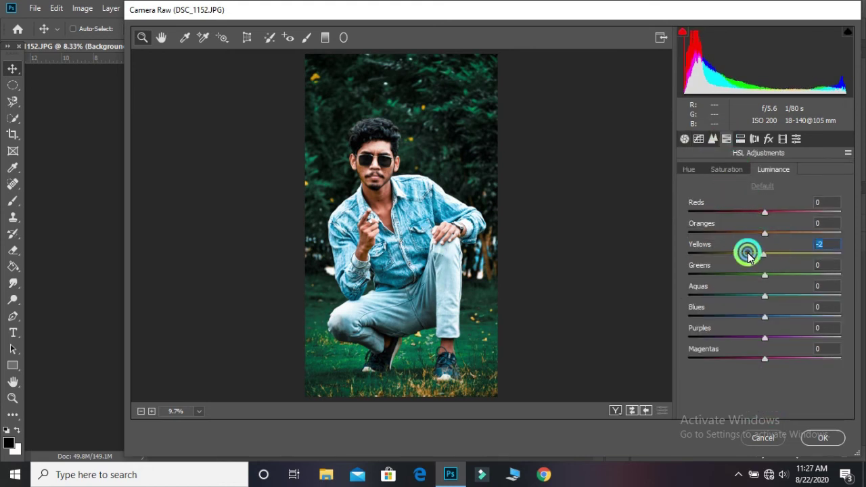
drag(748, 255, 708, 288)
click(718, 169)
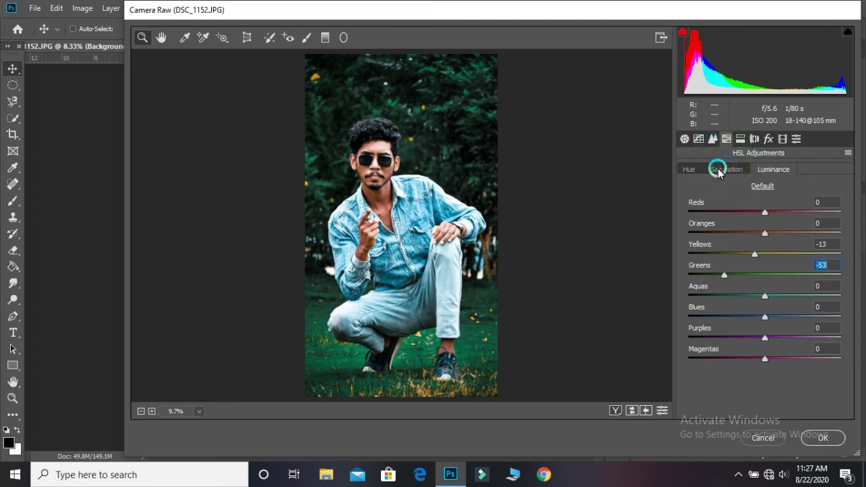
drag(767, 298, 780, 313)
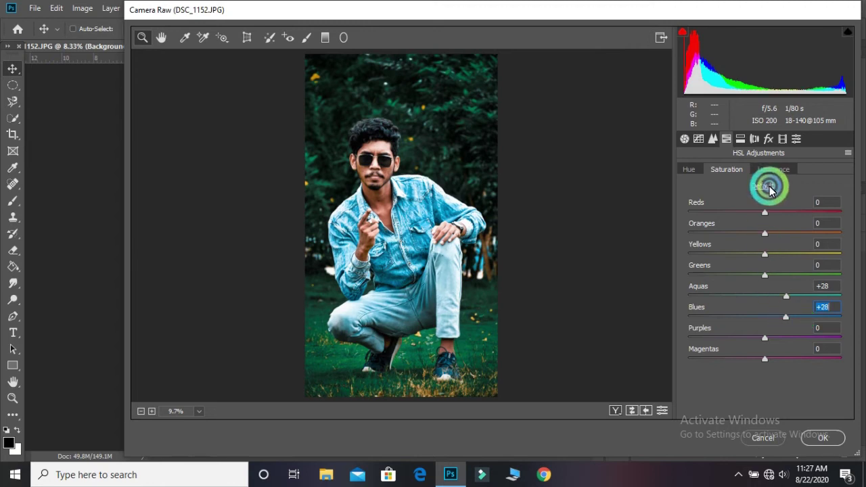
click(716, 171)
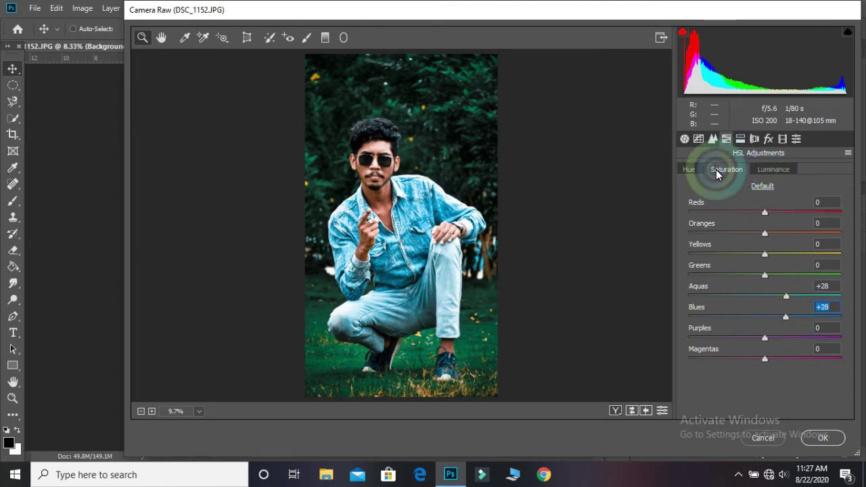
In the camera calibration, set the Blue Primary Hue to +8 and its Saturation to -17
click(776, 141)
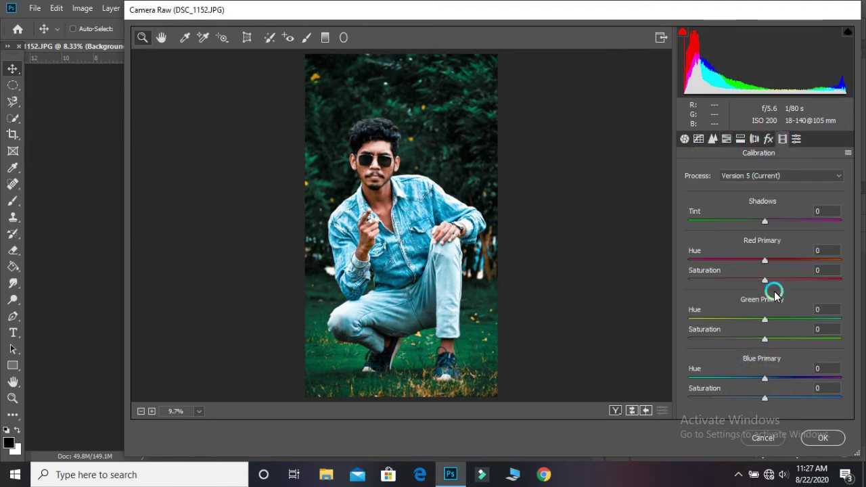
mouse_move(766, 390)
mouse_down()
mouse_move(738, 400)
mouse_move(768, 409)
mouse_move(754, 403)
mouse_move(765, 378)
mouse_move(742, 380)
mouse_move(770, 383)
mouse_up()
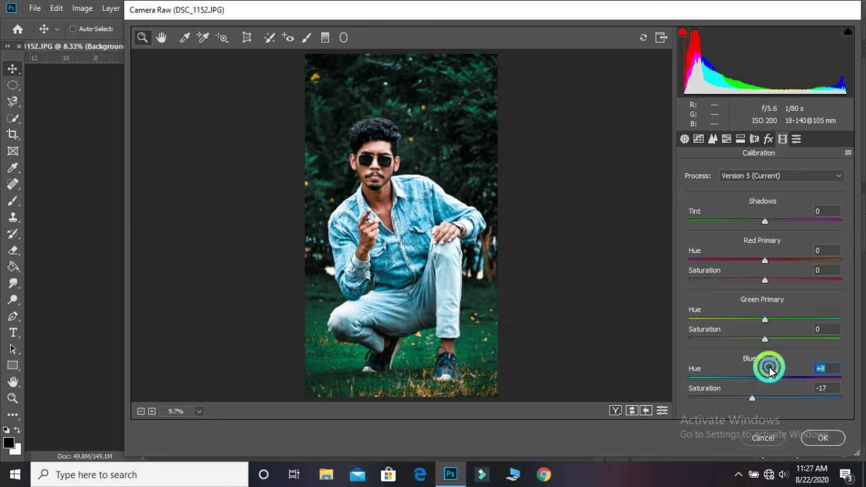
Smooth the skin by painting the Adjustment Brush over the cheeks, forehead and rest of the face with Texture -24 and Clarity -41, and apply the filter
click(308, 36)
scroll(315, 73, up, 3)
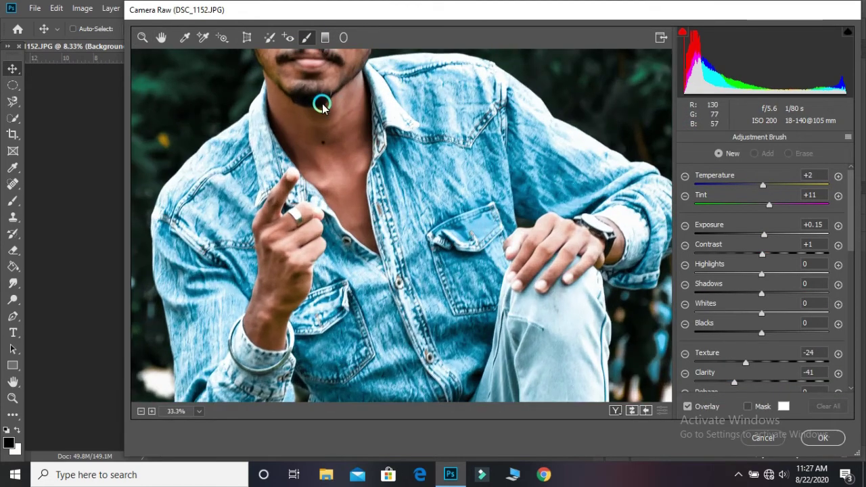
drag(322, 107, 352, 252)
key(ctrl+plus)
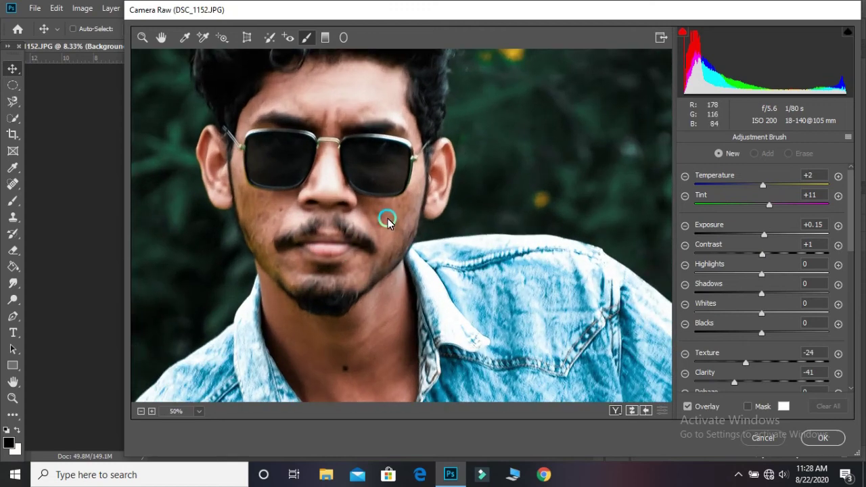
mouse_move(388, 223)
mouse_down()
mouse_move(372, 209)
mouse_move(393, 228)
mouse_move(417, 206)
mouse_move(378, 225)
mouse_move(391, 212)
mouse_move(372, 206)
mouse_move(405, 199)
mouse_move(375, 221)
mouse_move(418, 205)
mouse_move(376, 225)
mouse_up()
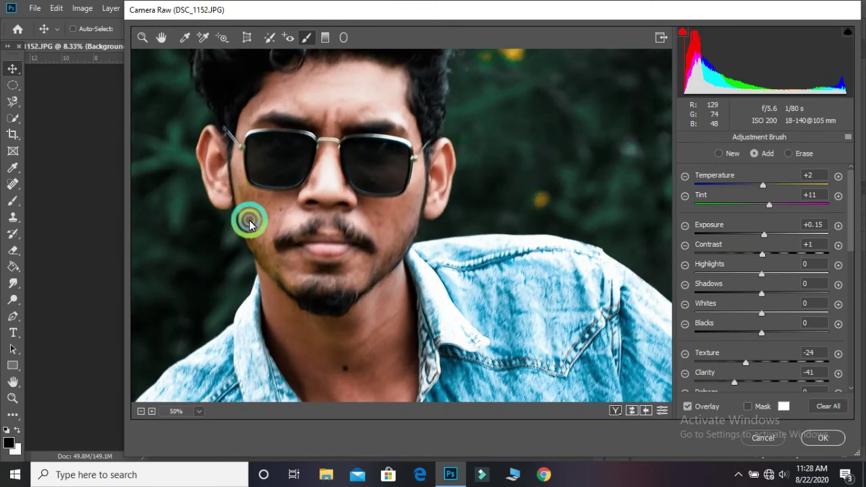
mouse_move(249, 223)
mouse_down()
mouse_move(261, 209)
mouse_move(247, 187)
mouse_move(255, 212)
mouse_move(240, 172)
mouse_move(266, 234)
mouse_move(276, 222)
mouse_move(236, 161)
mouse_move(275, 218)
mouse_move(266, 220)
mouse_move(359, 221)
mouse_up()
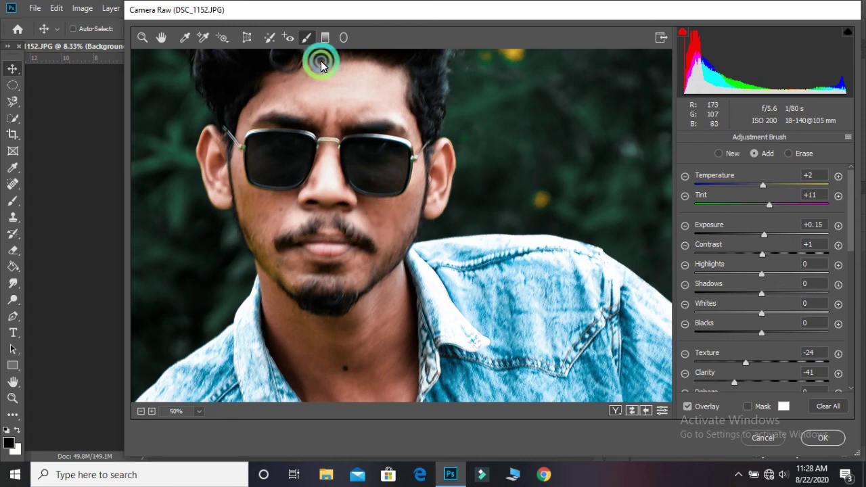
drag(322, 63, 371, 110)
mouse_move(316, 110)
mouse_down()
mouse_move(253, 112)
mouse_move(234, 132)
mouse_move(291, 81)
mouse_move(319, 71)
mouse_move(399, 81)
mouse_move(415, 170)
mouse_move(389, 215)
mouse_move(325, 257)
mouse_move(286, 257)
mouse_move(347, 287)
mouse_move(359, 267)
mouse_move(378, 284)
mouse_up()
click(817, 437)
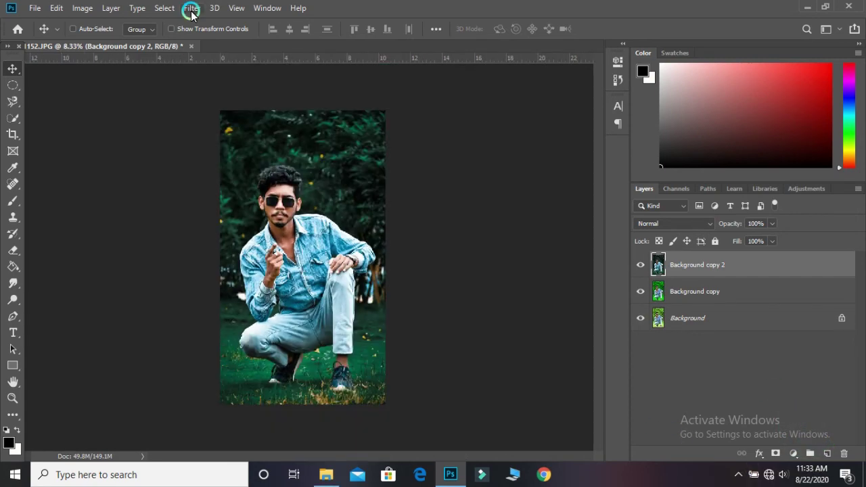
Reopen the Camera Raw Filter on the Background copy 2 layer and cool the white balance to Temperature -23
click(192, 10)
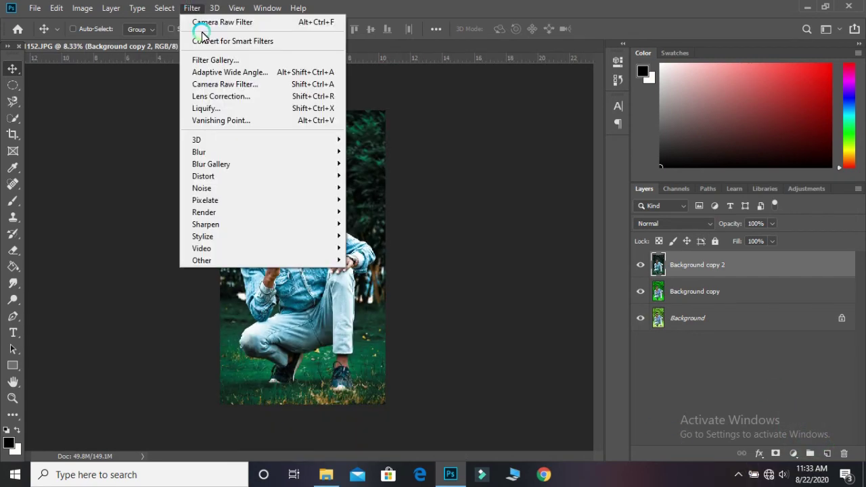
click(213, 86)
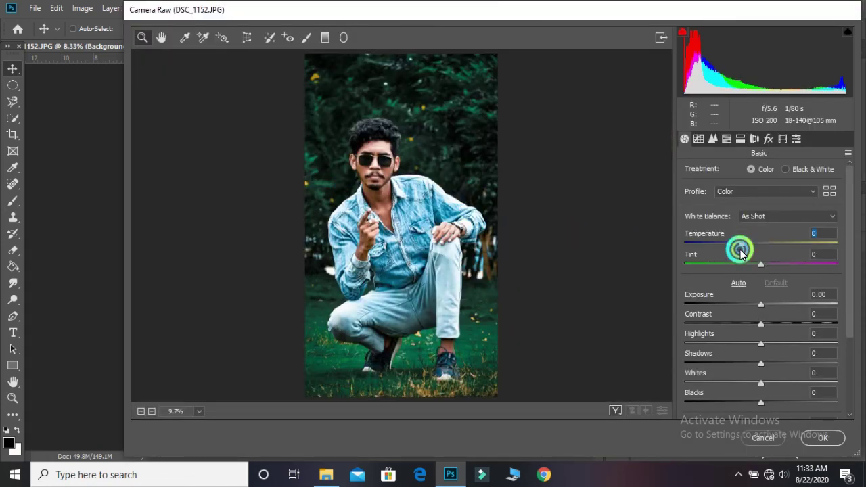
drag(740, 252, 742, 259)
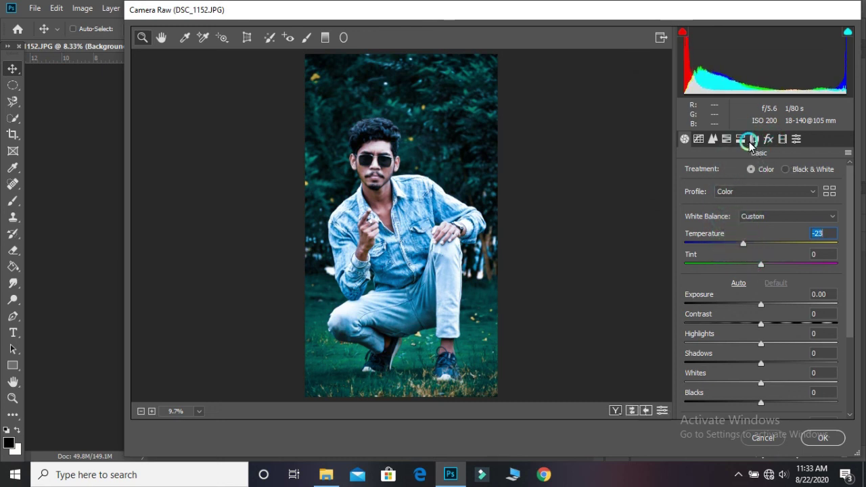
Set the HSL saturation to Oranges +63, Yellows +97, Aquas +28 and Blues +53
click(725, 138)
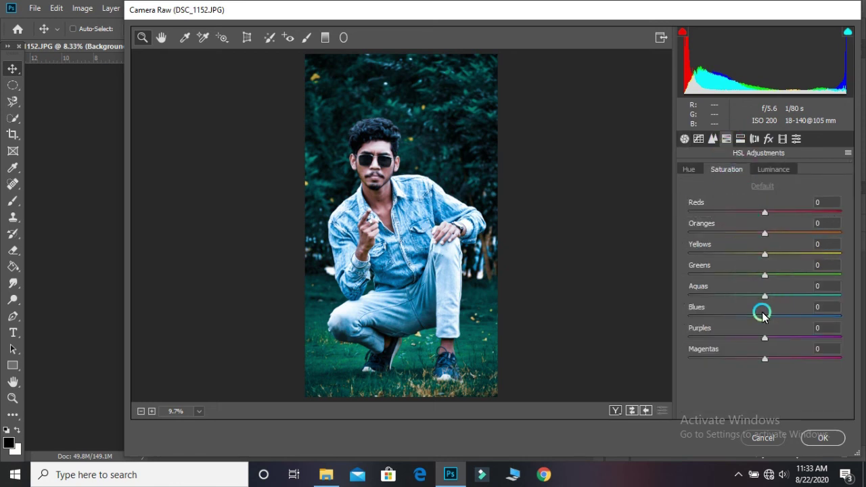
drag(763, 315, 803, 331)
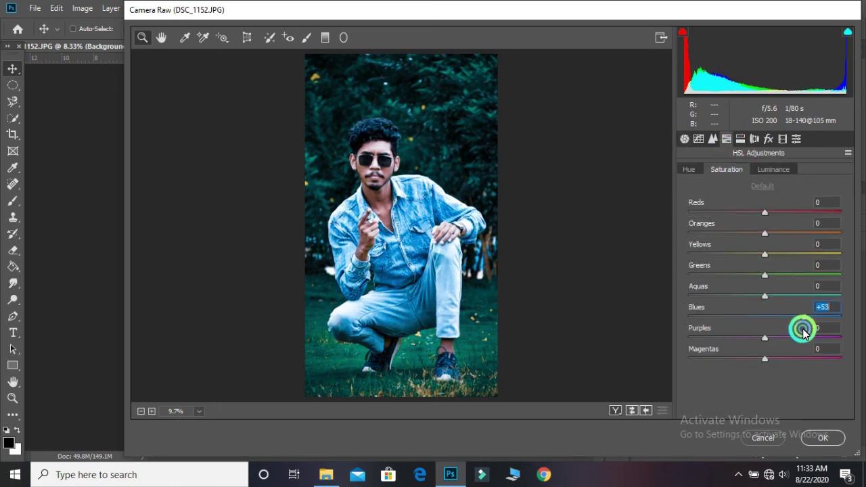
drag(764, 296, 799, 304)
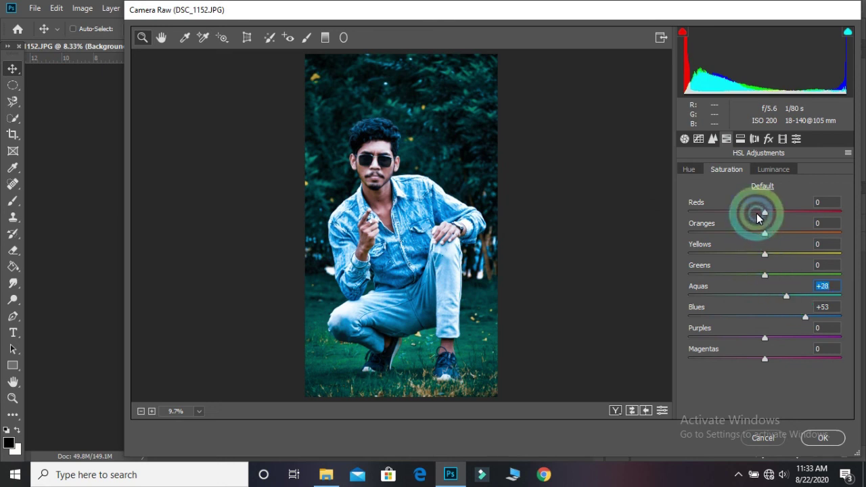
drag(765, 233, 820, 257)
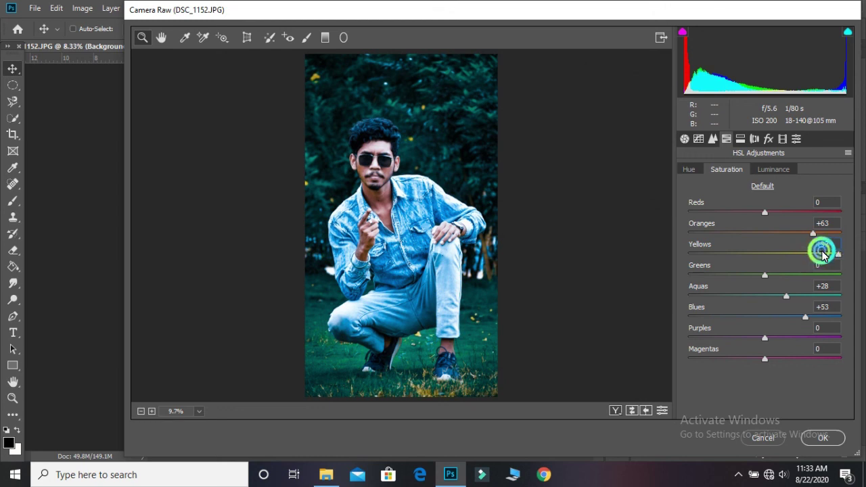
click(712, 138)
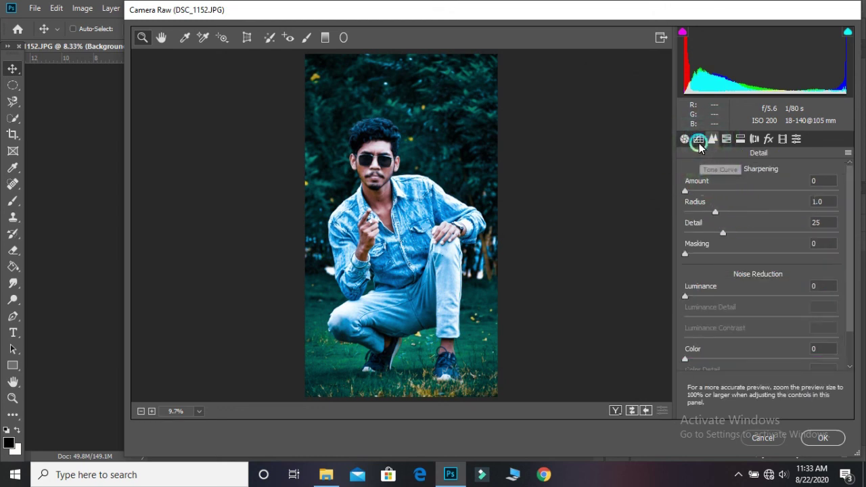
click(699, 140)
click(754, 140)
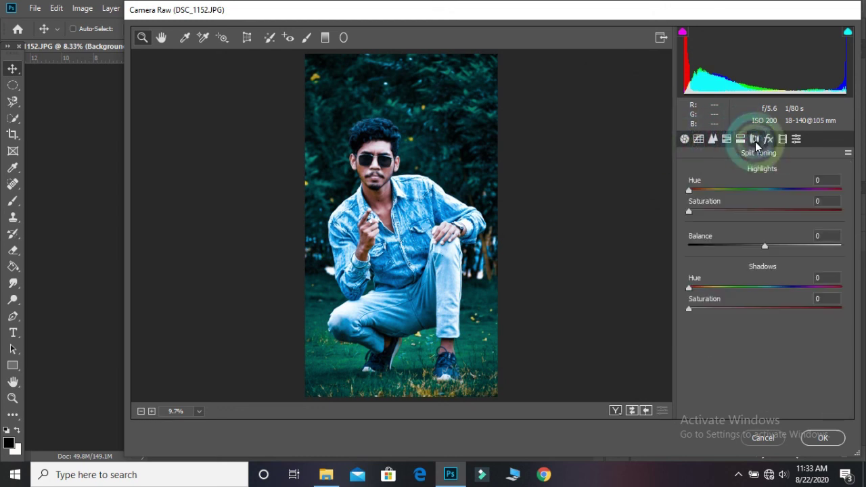
Set the HSL luminance to Oranges +76, Aquas -49 and Blues +1
click(726, 140)
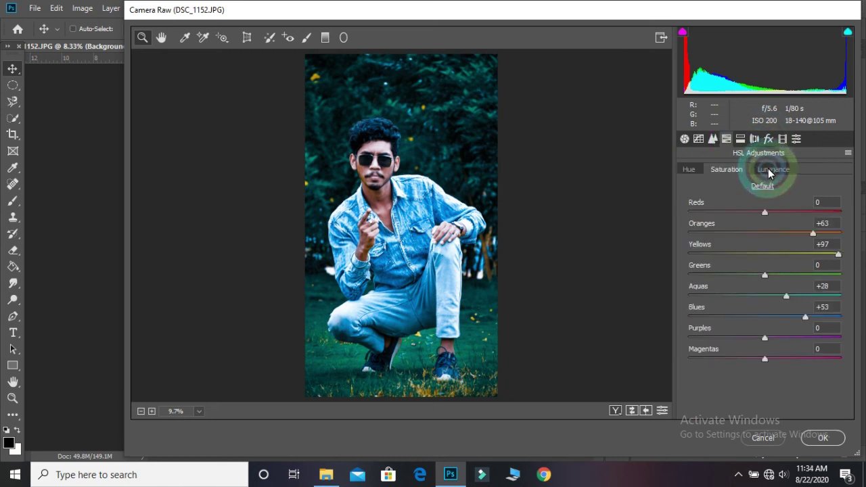
click(771, 170)
drag(767, 234, 822, 256)
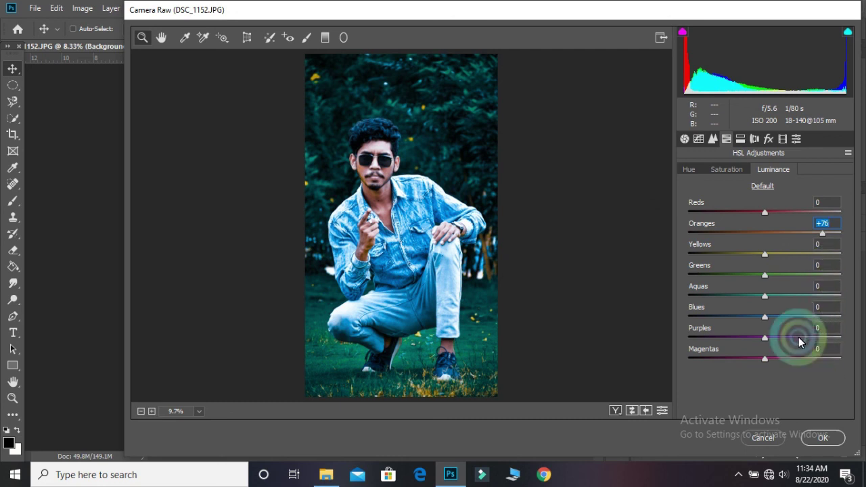
mouse_move(759, 300)
mouse_down()
mouse_move(727, 298)
mouse_move(769, 315)
mouse_move(719, 304)
mouse_move(766, 311)
mouse_up()
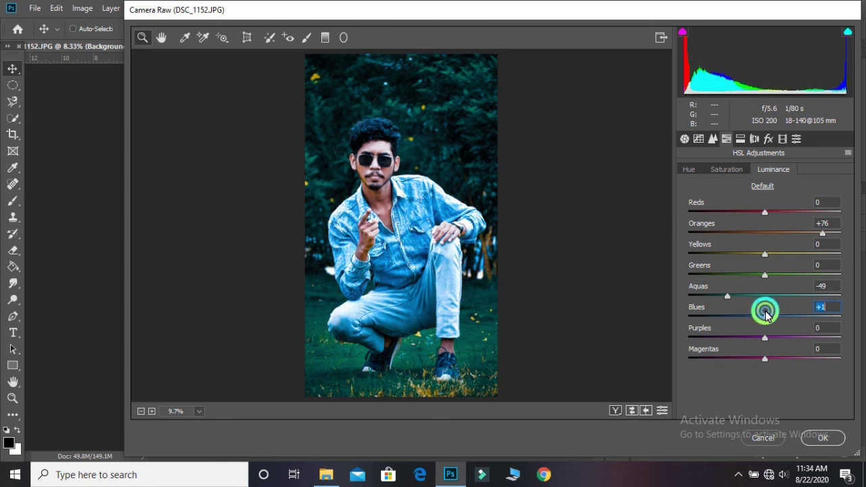
Calibrate the Blue Primary to Hue +3 and Saturation -8, and apply the Camera Raw adjustments to the layer
click(784, 141)
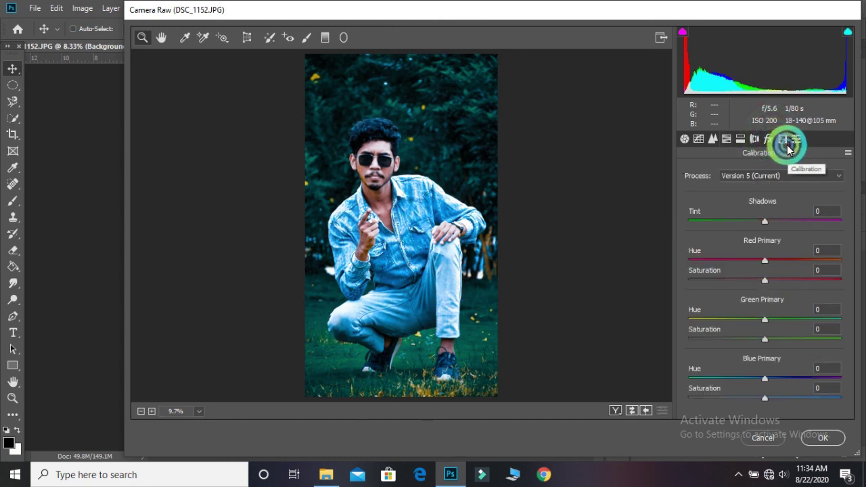
drag(765, 378, 772, 410)
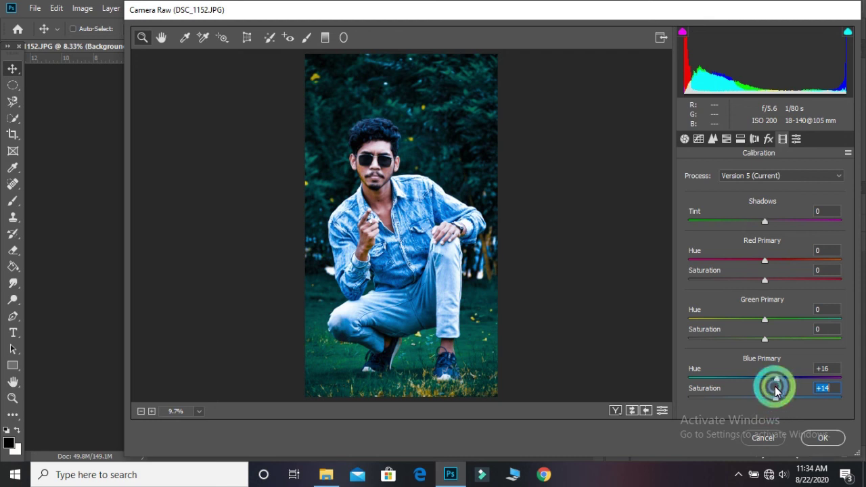
drag(769, 379, 759, 405)
click(763, 286)
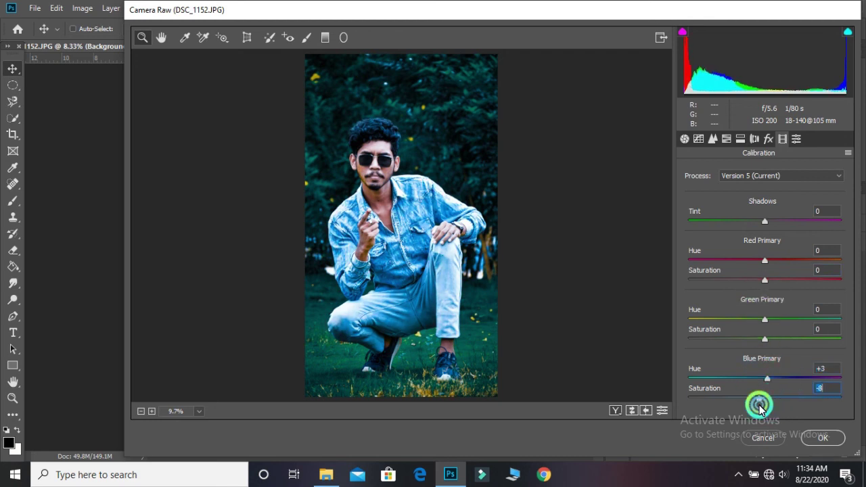
click(818, 439)
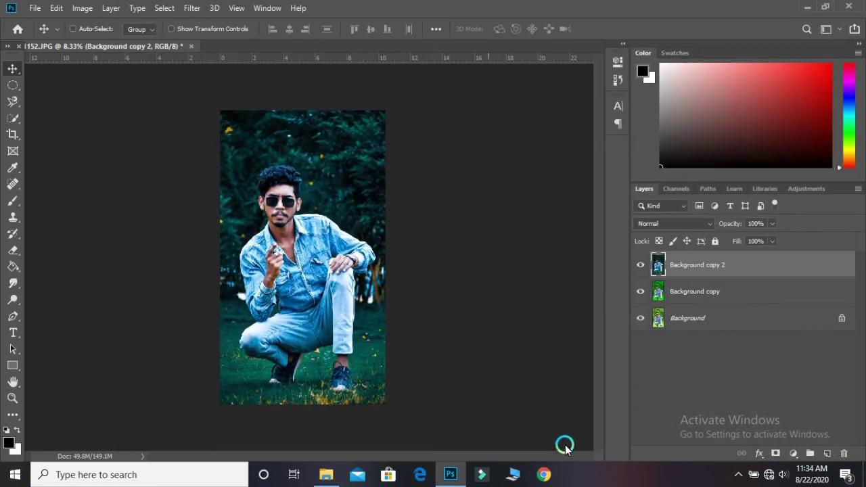